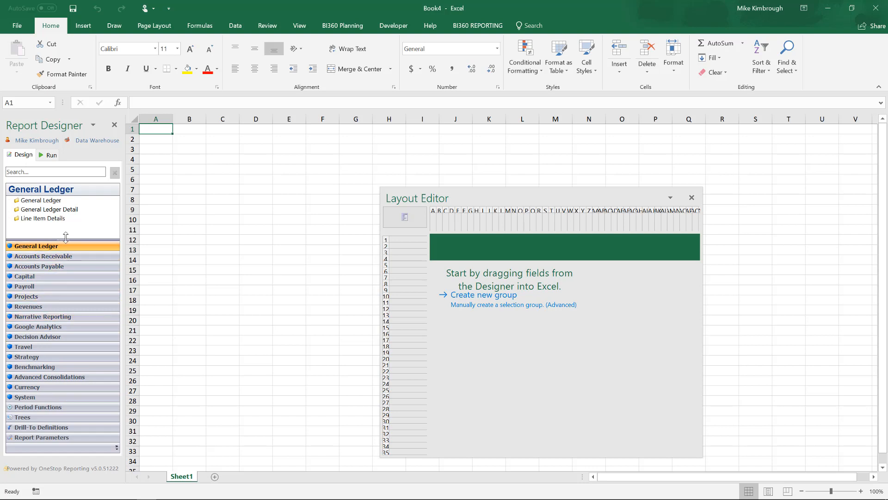
Expand the General Ledger field tree in the designer panel and widen column B.
left_click_drag(60, 239, 53, 311)
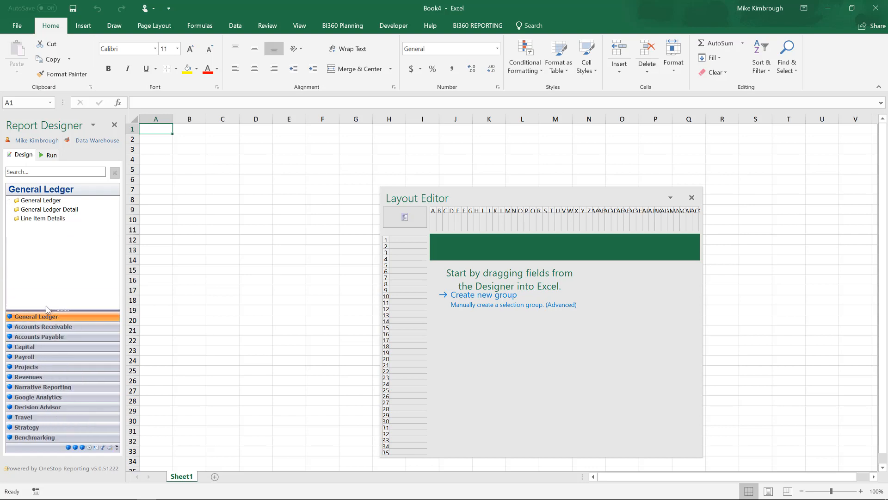
left_click(10, 201)
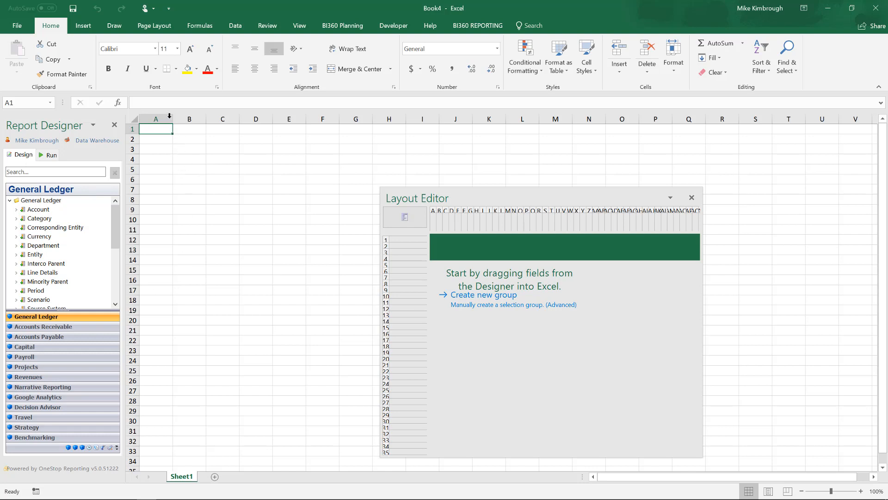
left_click_drag(173, 118, 210, 119)
left_click(180, 134)
left_click(183, 138)
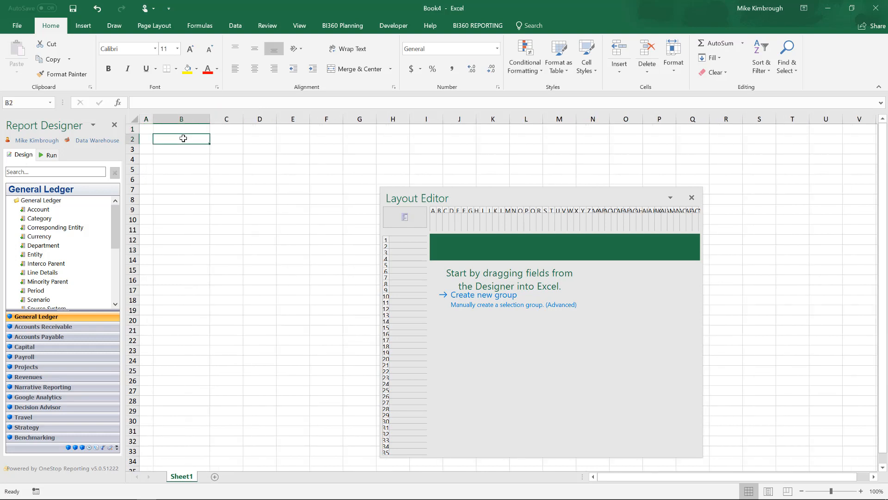
Enter the report title Trial Balance in cell B2.
type("Trial B")
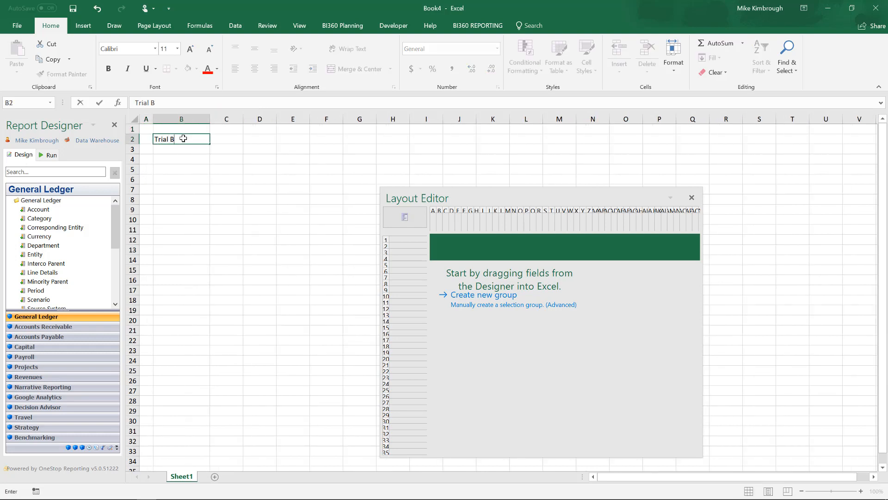
type("aaance")
left_click(245, 125)
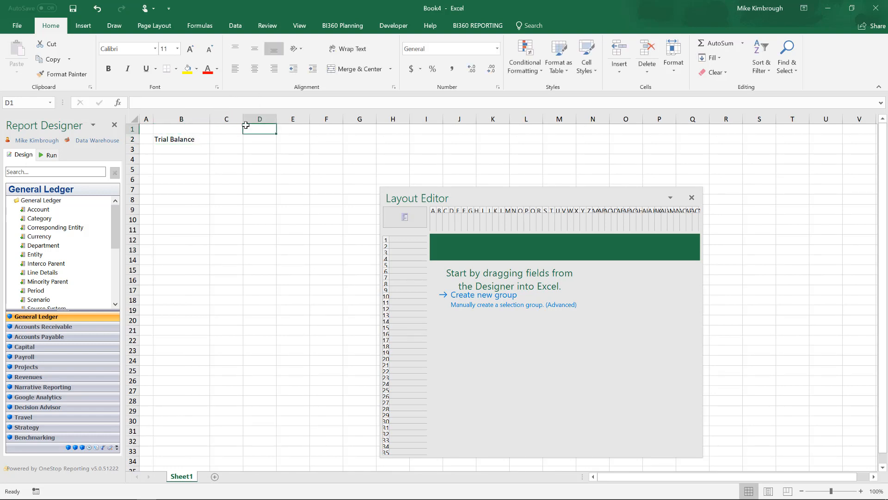
Widen column C and enter the headers Account in B8 and Description in C8.
left_click_drag(242, 119, 482, 119)
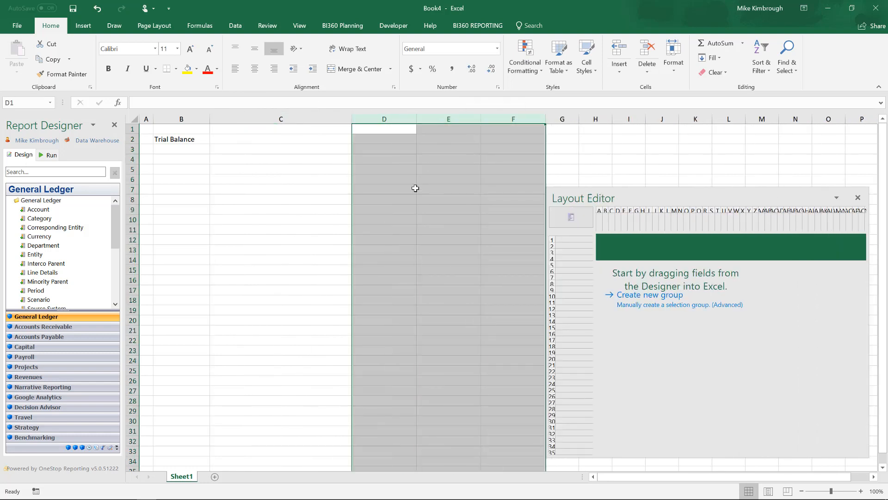
left_click_drag(352, 119, 362, 119)
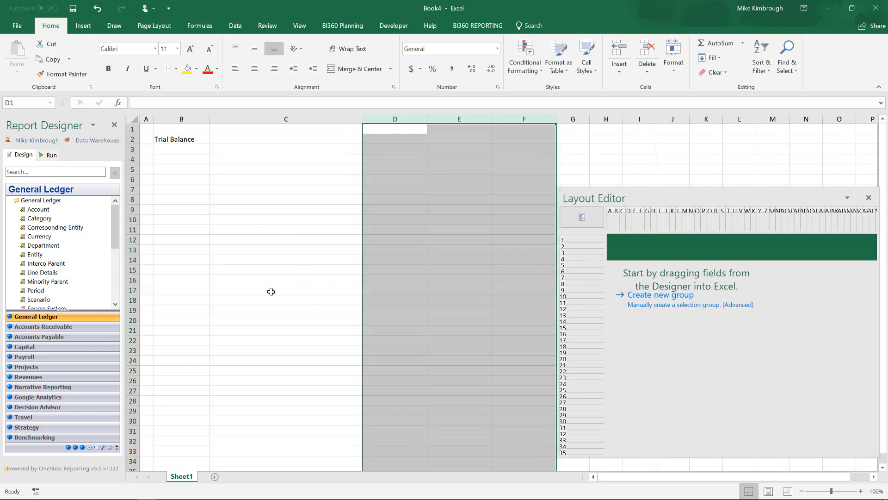
left_click(187, 198)
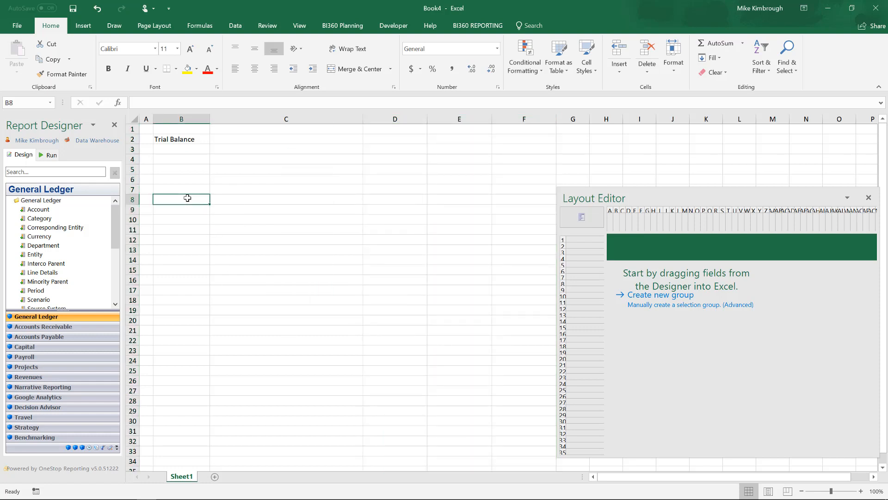
type("Acc")
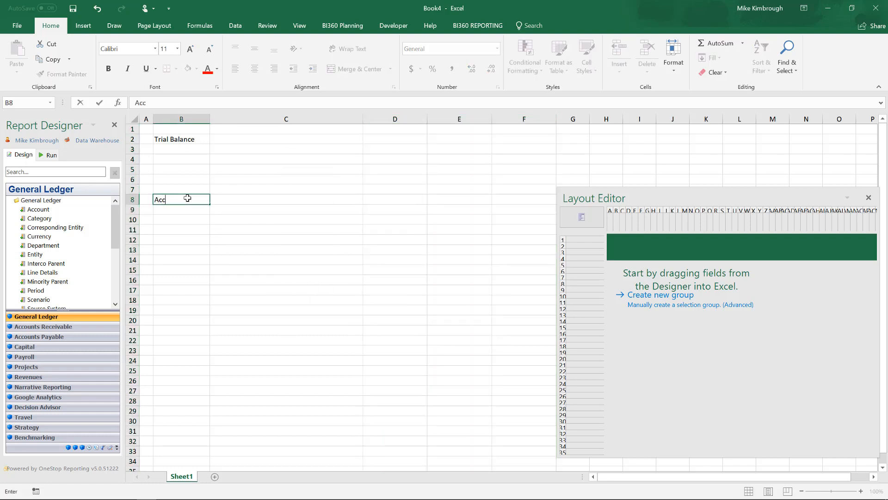
type("ount")
key("Tab")
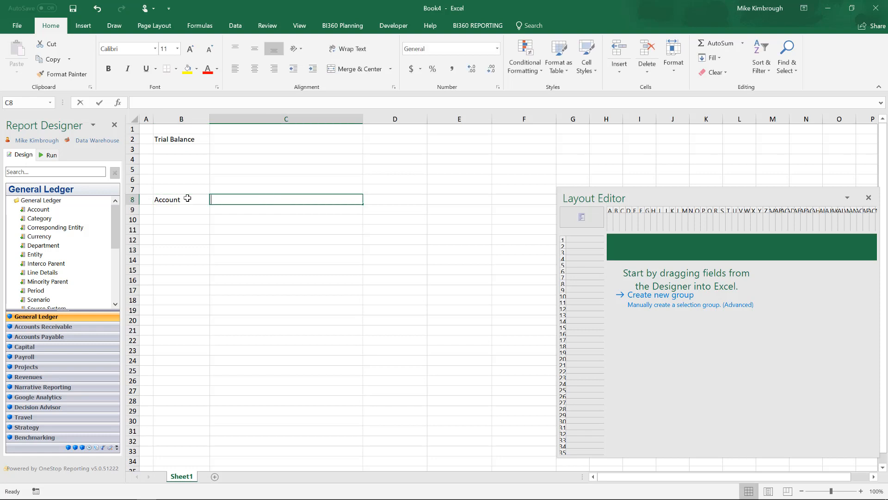
type("Description")
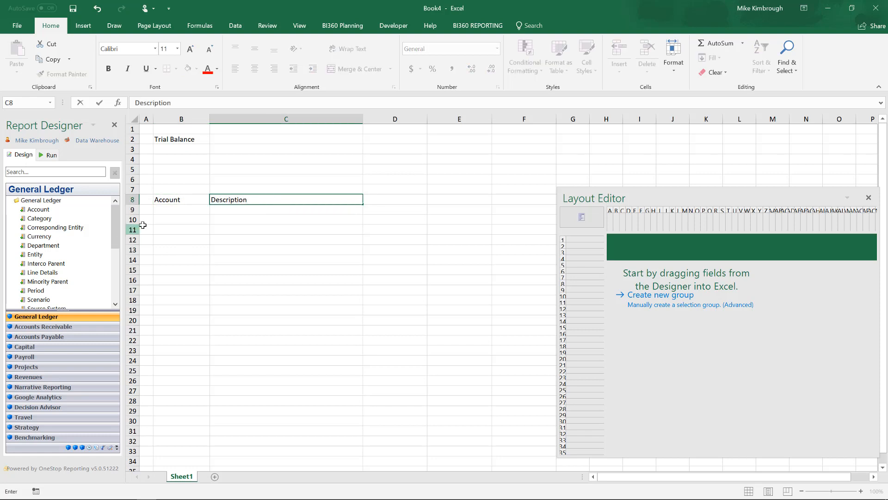
Place the General Ledger Account field in B9 and create a new row selection group for it.
left_click(174, 208)
left_click_drag(38, 209, 194, 212)
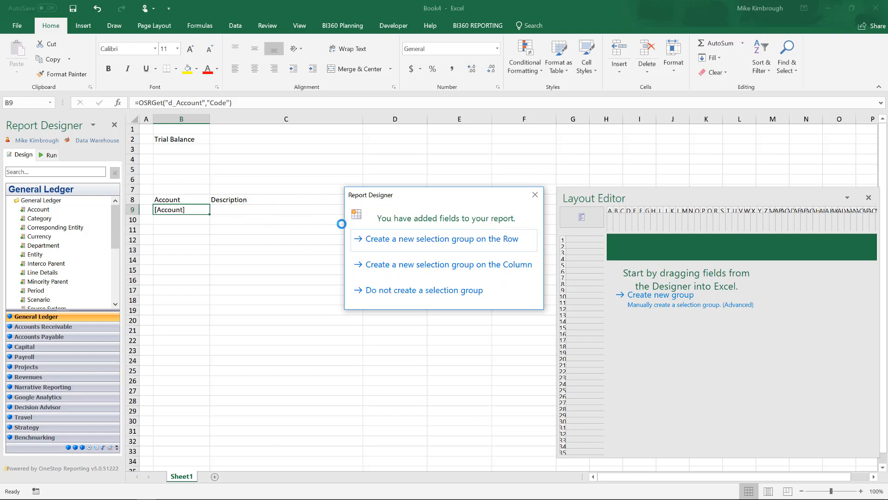
left_click(447, 238)
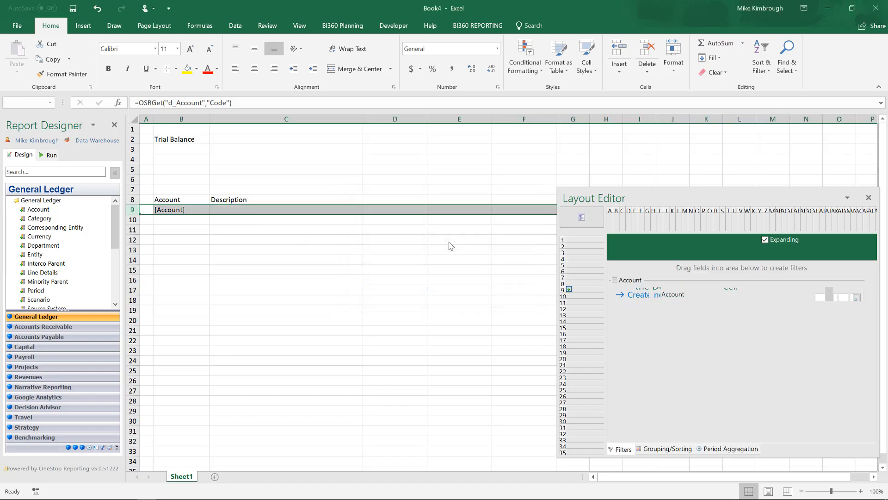
Open the Account filter lookup and try selecting account ranges between 10100 and 11000.
left_click_drag(731, 194, 549, 173)
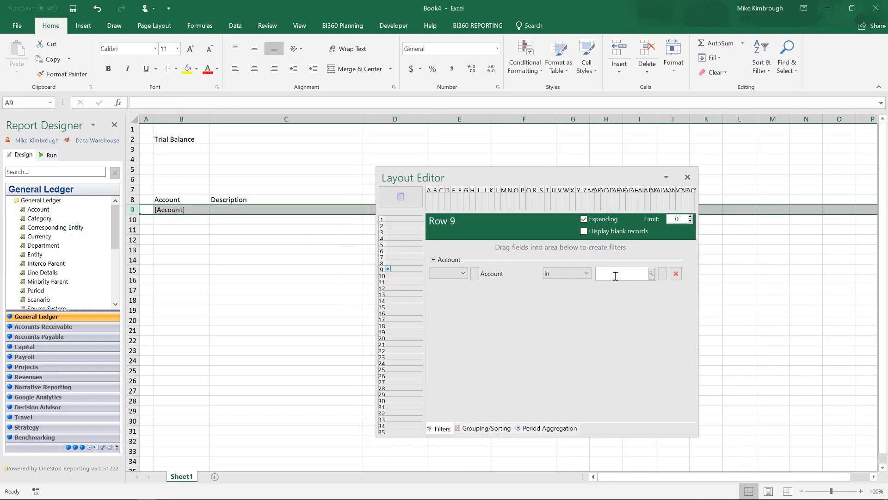
left_click(651, 273)
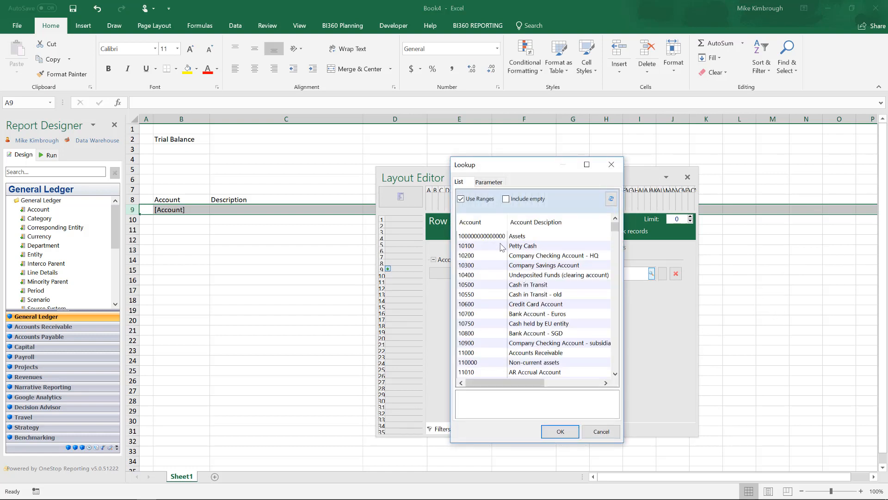
left_click_drag(500, 246, 513, 351)
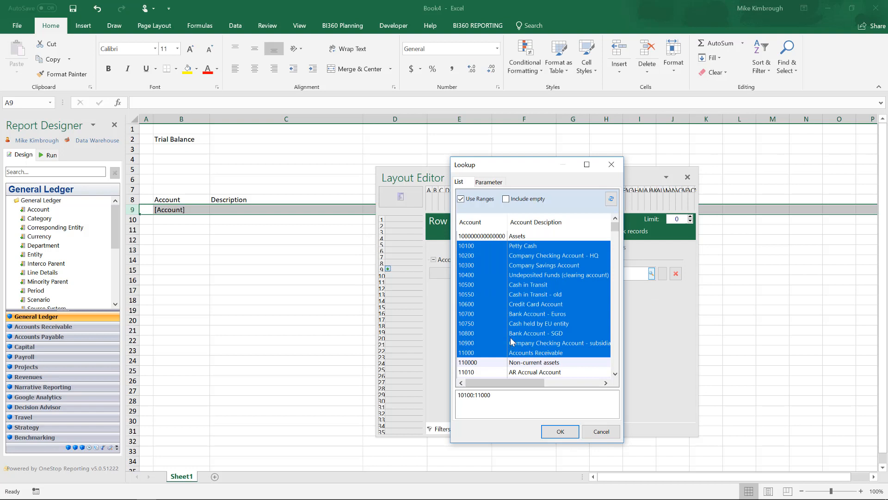
left_click(509, 333, "ctrl")
left_click(509, 304, "ctrl")
left_click(508, 284, "ctrl")
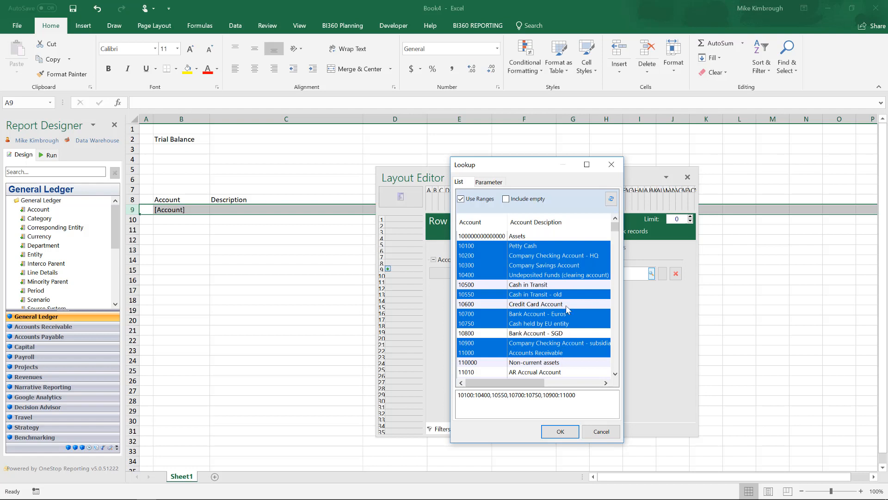
left_click(525, 275)
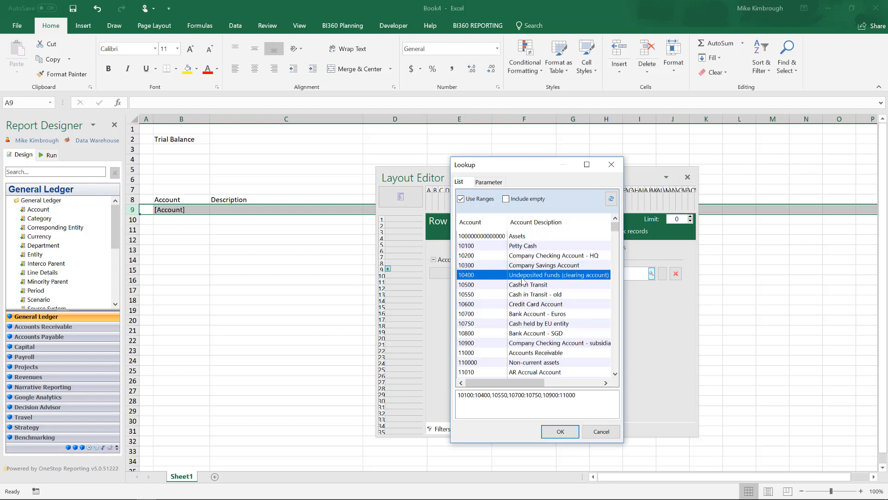
left_click(527, 237)
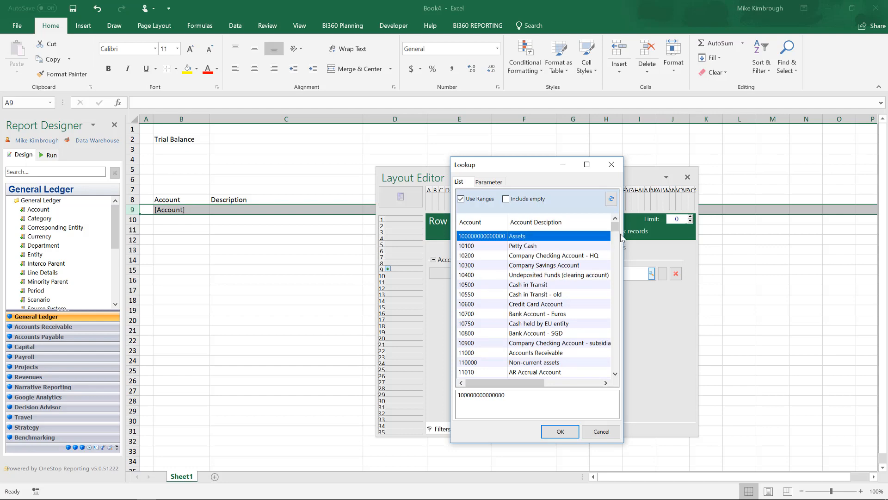
left_click_drag(615, 229, 619, 352)
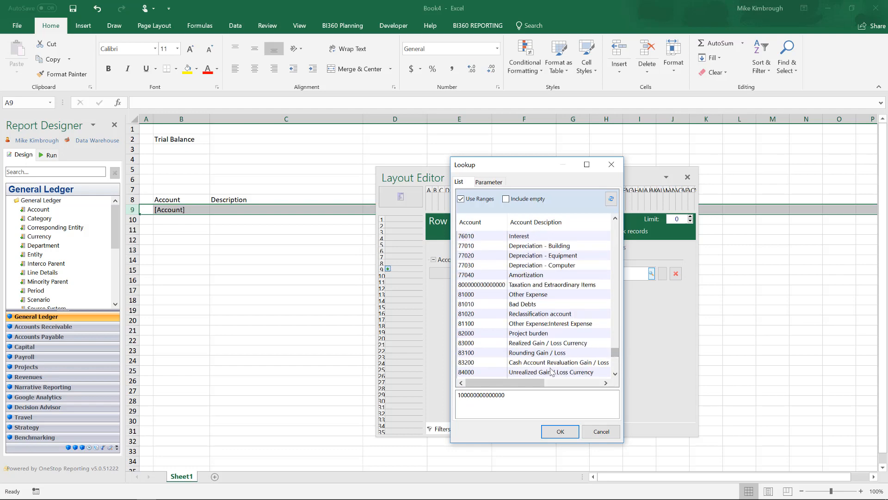
left_click(589, 373, "shift")
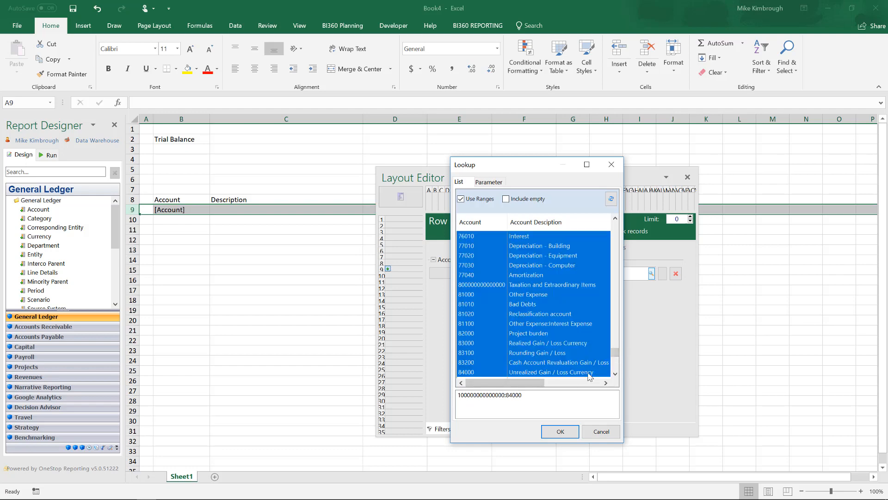
left_click(563, 431)
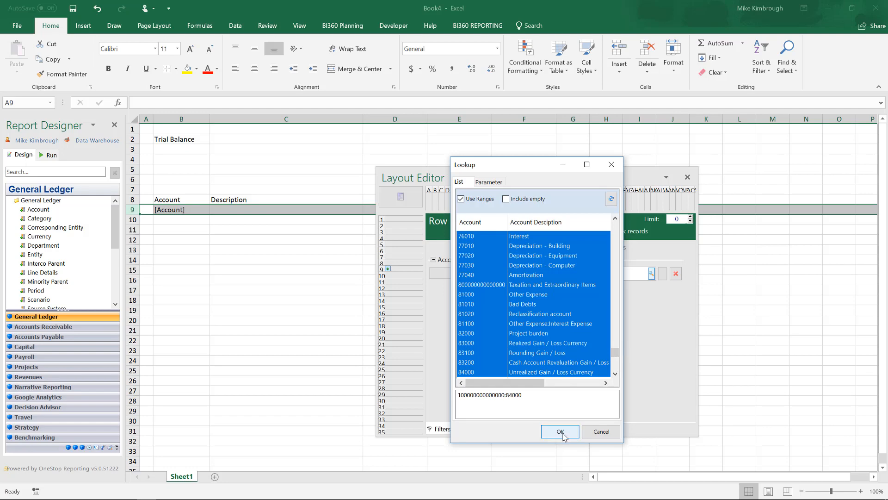
left_click_drag(578, 179, 689, 226)
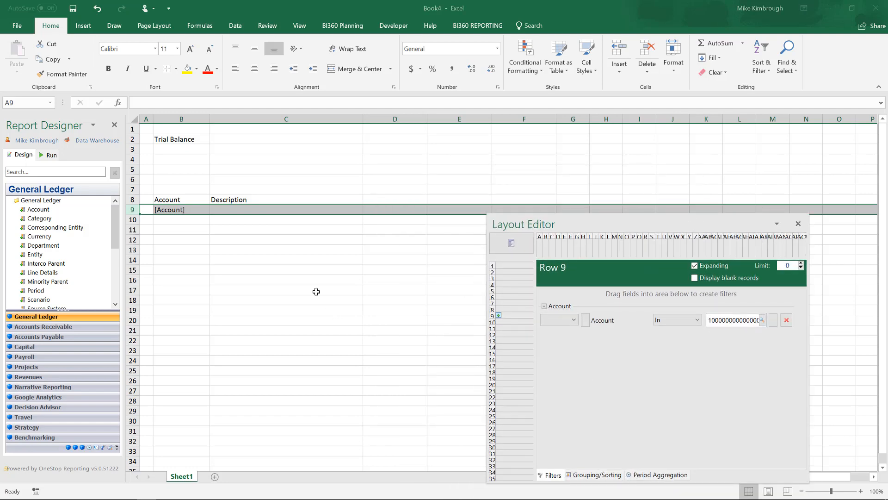
Place the Account Description field in cell C9.
left_click(272, 212)
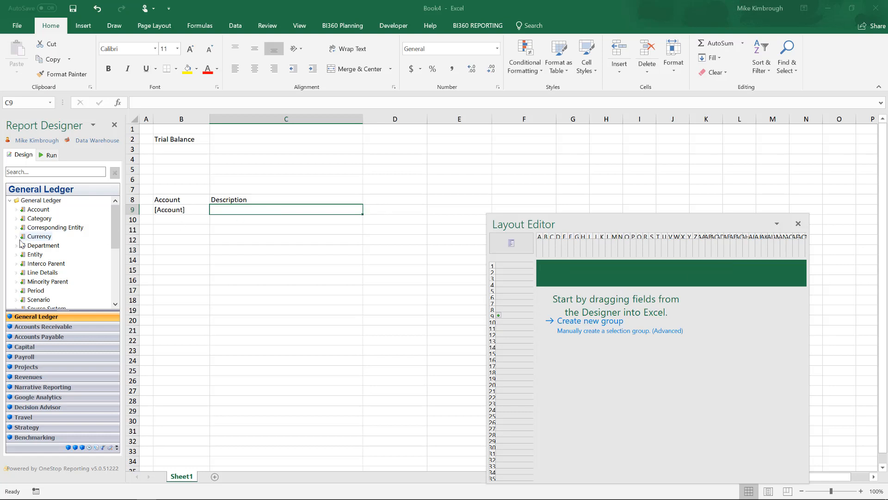
left_click(16, 210)
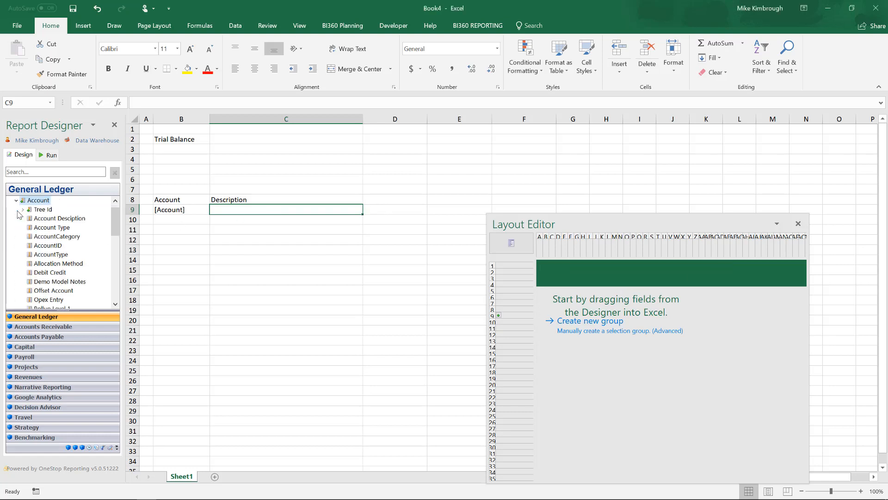
left_click_drag(55, 219, 297, 214)
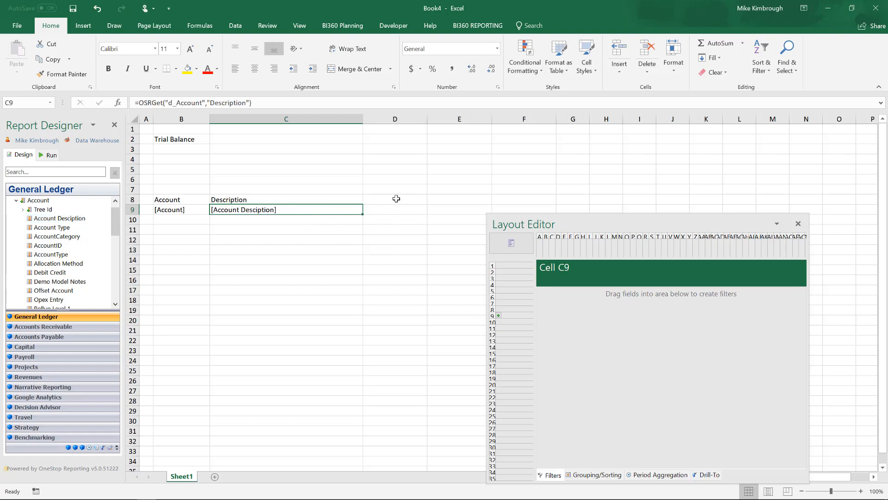
left_click(397, 198)
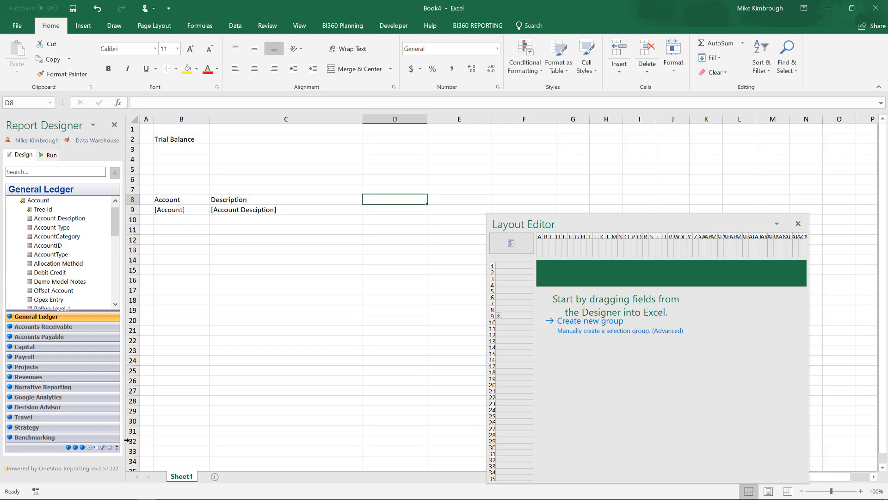
Add the Year to date period function as the column header in D8.
left_click(90, 448)
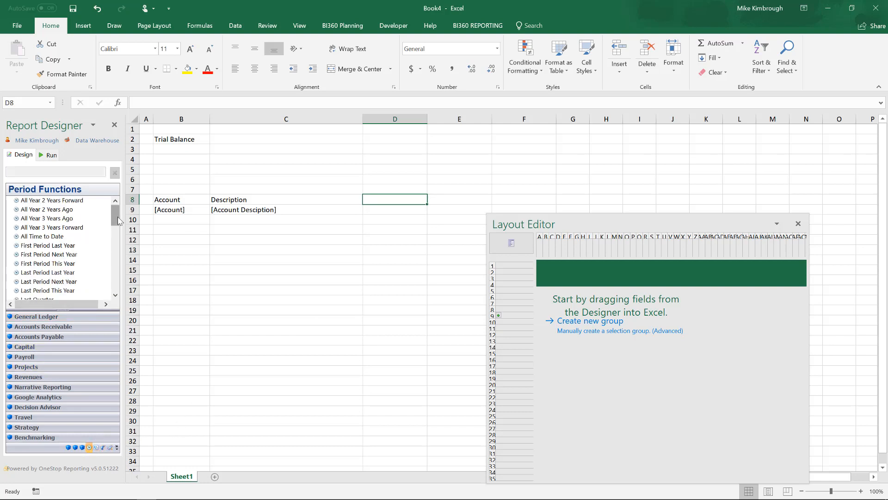
left_click_drag(118, 221, 118, 284)
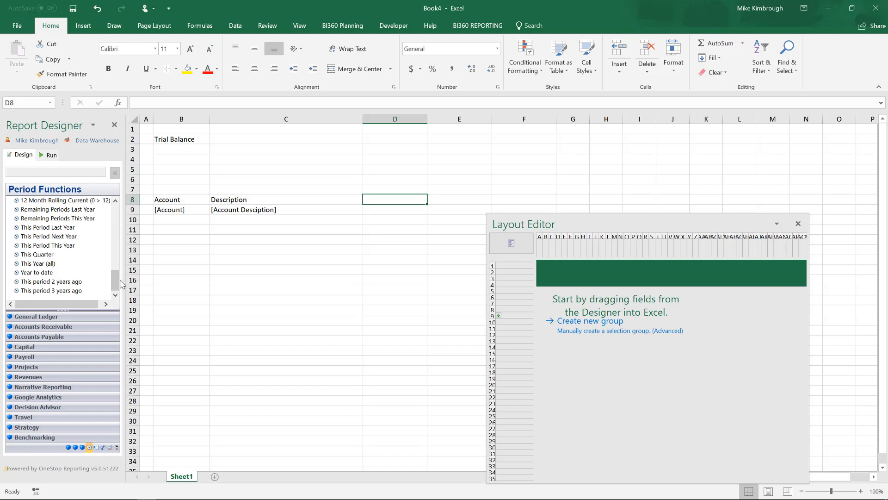
mouse_move(48, 272)
left_mouse_down()
mouse_move(432, 205)
mouse_move(408, 200)
left_mouse_up()
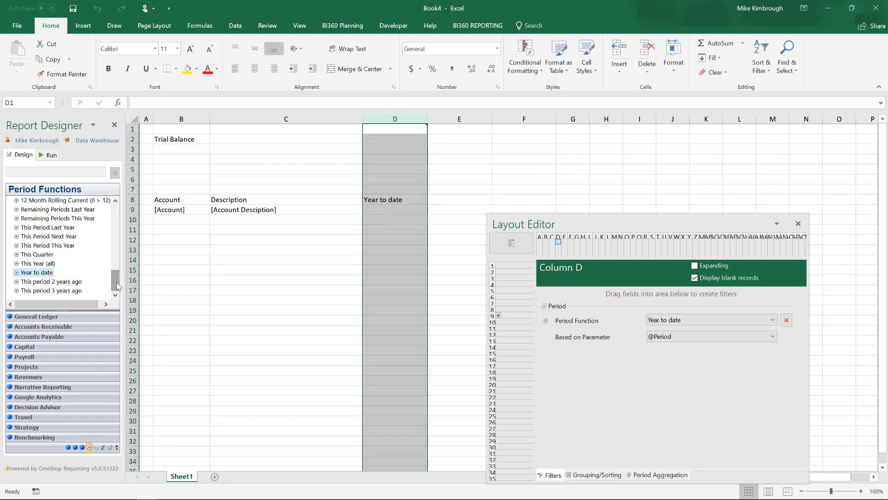
Add the Last year to date period function as the column header in E8.
left_click_drag(115, 280, 117, 221)
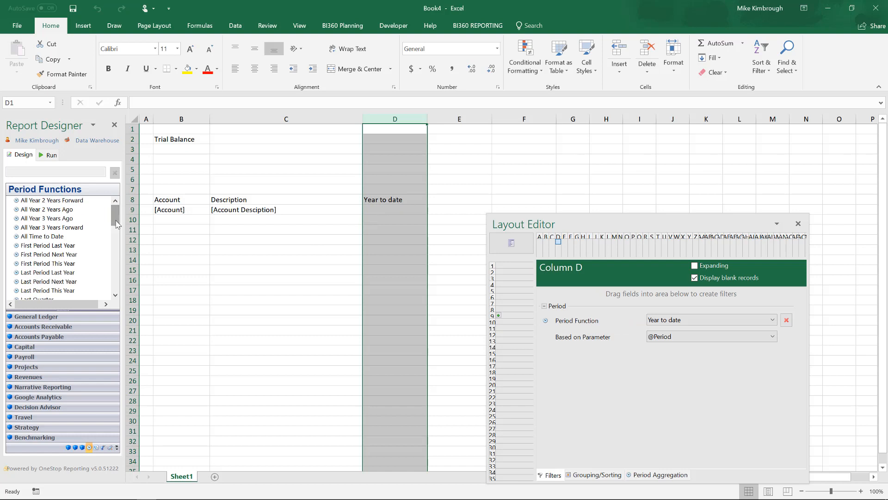
scroll(117, 223, "down", 1)
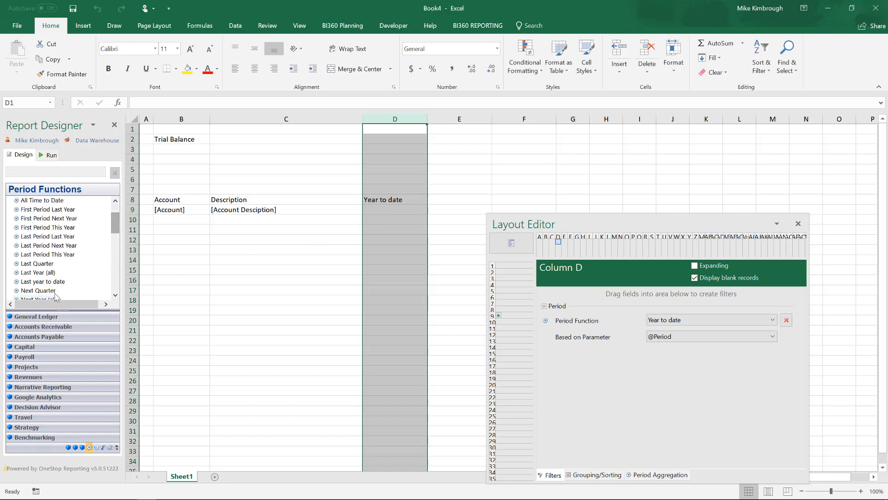
left_click_drag(56, 281, 456, 199)
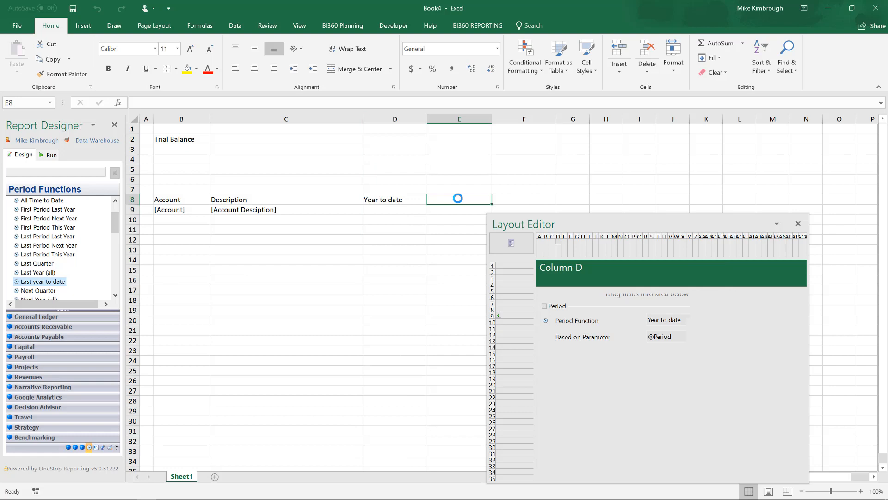
Enter the header Variance in cell F8.
left_click(526, 199)
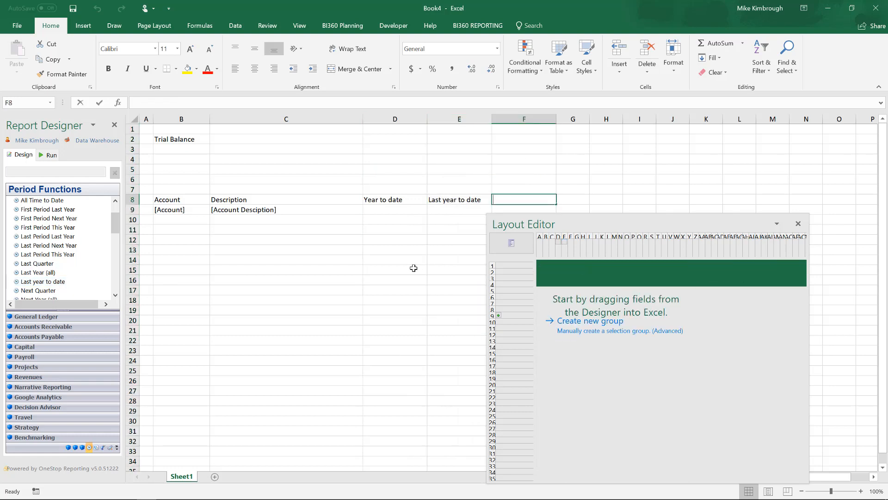
type("Variance")
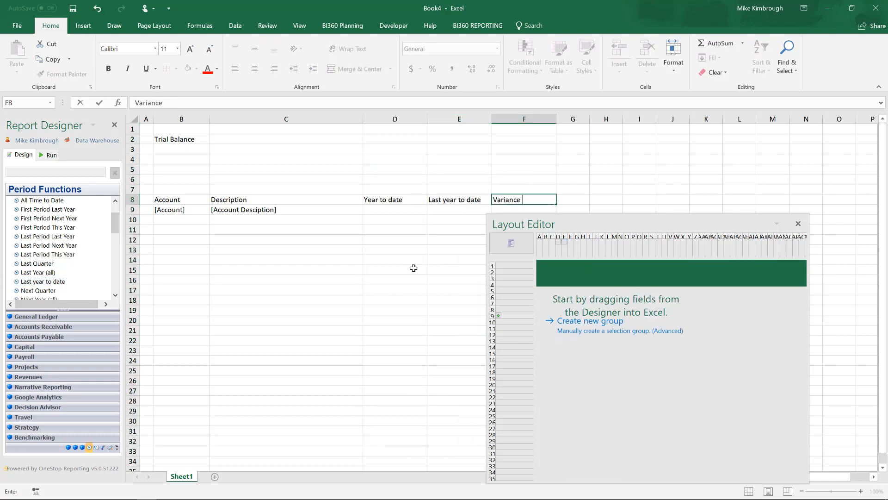
left_click(396, 210)
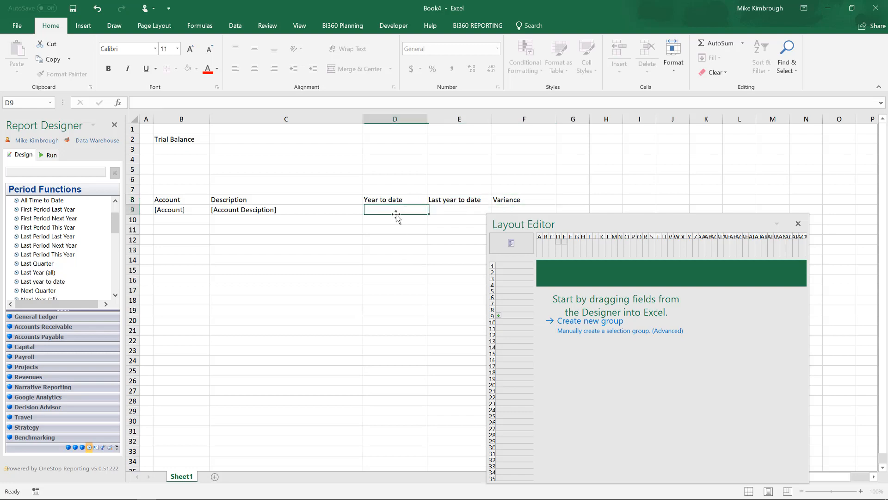
Place the General Ledger Annual Amount field in the Year to date and Last year to date columns of row 9.
left_click(54, 317)
left_click(17, 200)
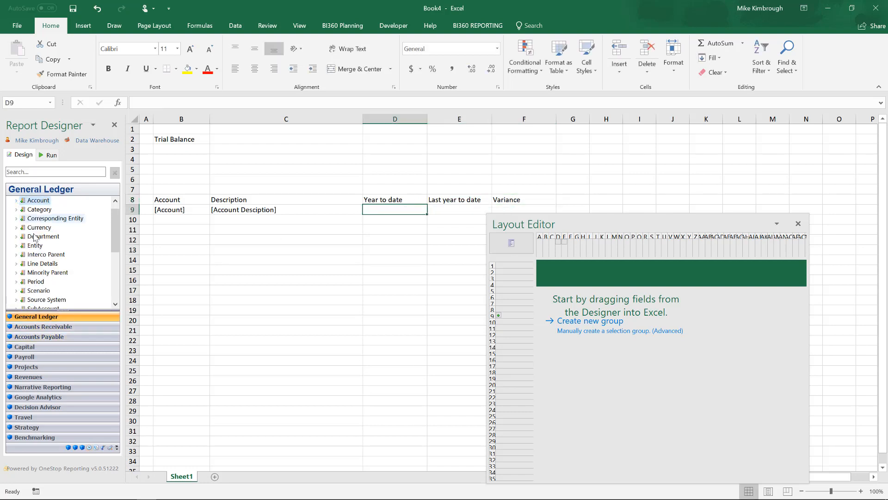
left_click_drag(116, 231, 115, 277)
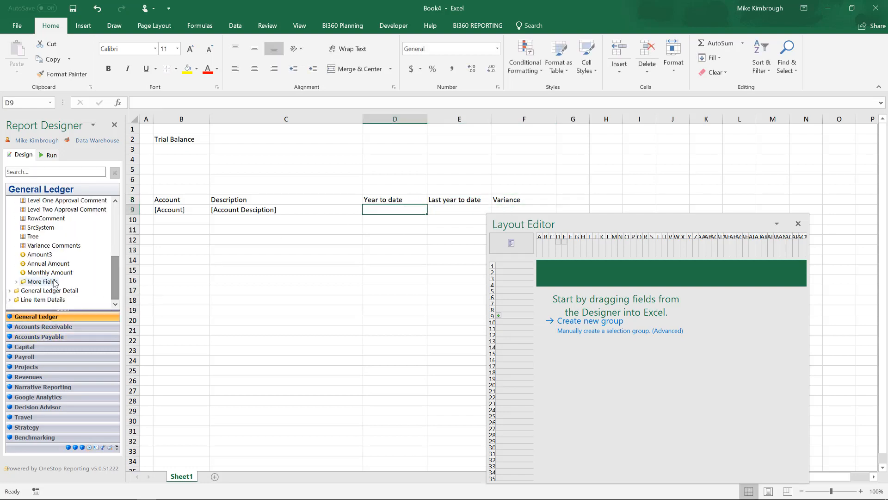
left_click_drag(49, 263, 490, 212)
left_click_drag(592, 217, 672, 242)
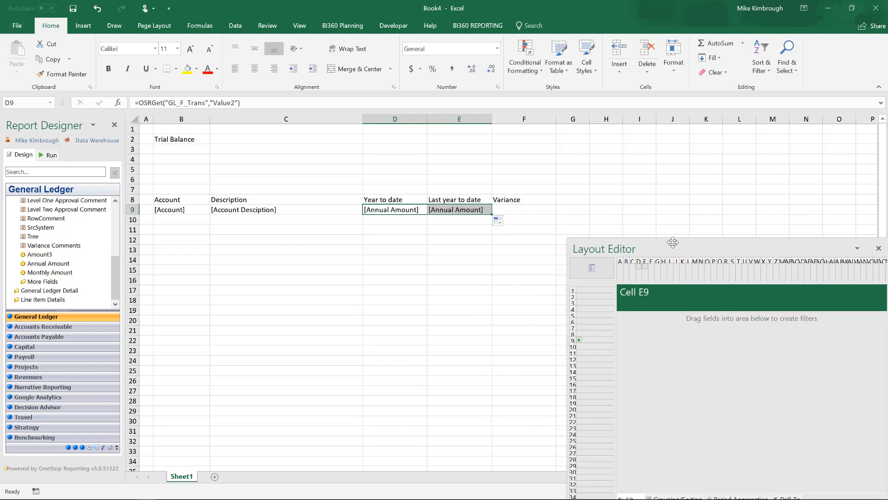
Enter the variance formula =D9-E9 in cell F9.
left_click(515, 213)
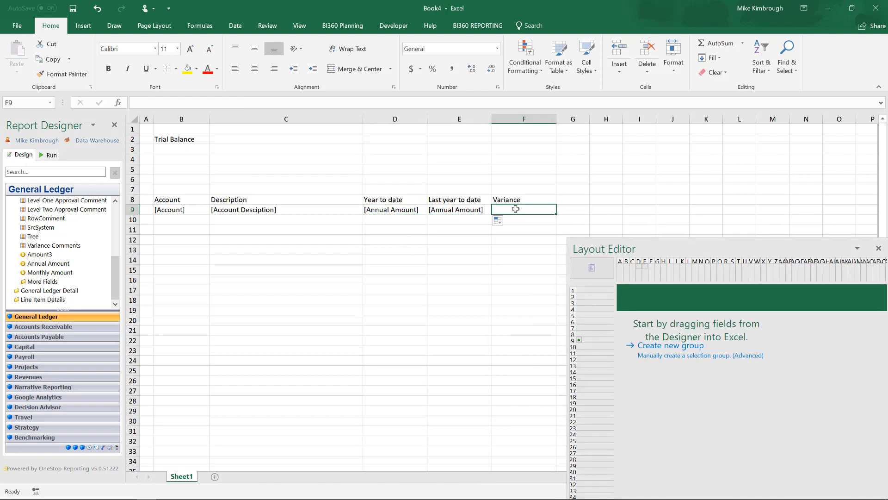
type("=")
left_click(381, 209)
type("-")
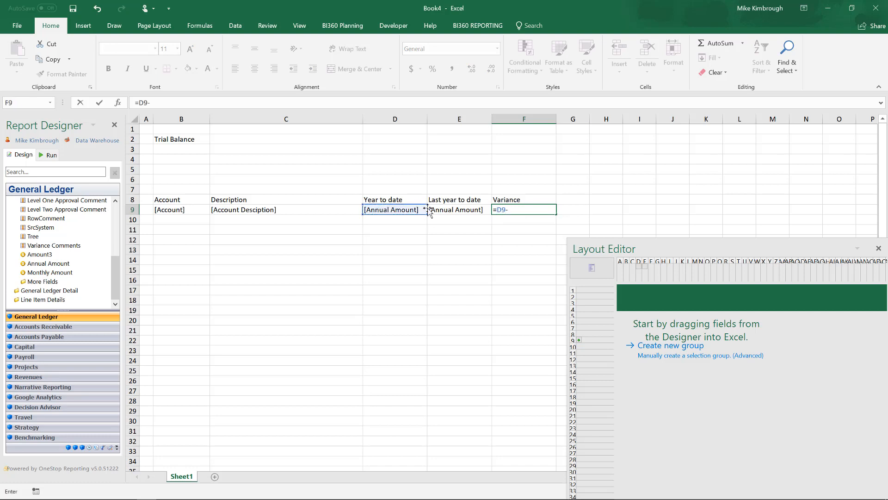
left_click(449, 210)
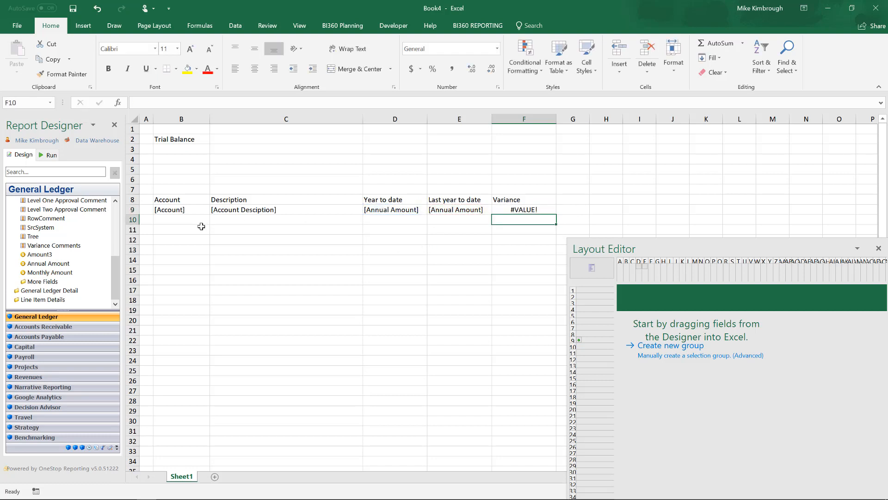
Add a Total row labelled Total in B10 with SUM formulas of the row 9 amounts filled across D10 to F10.
left_click(201, 220)
type("Total")
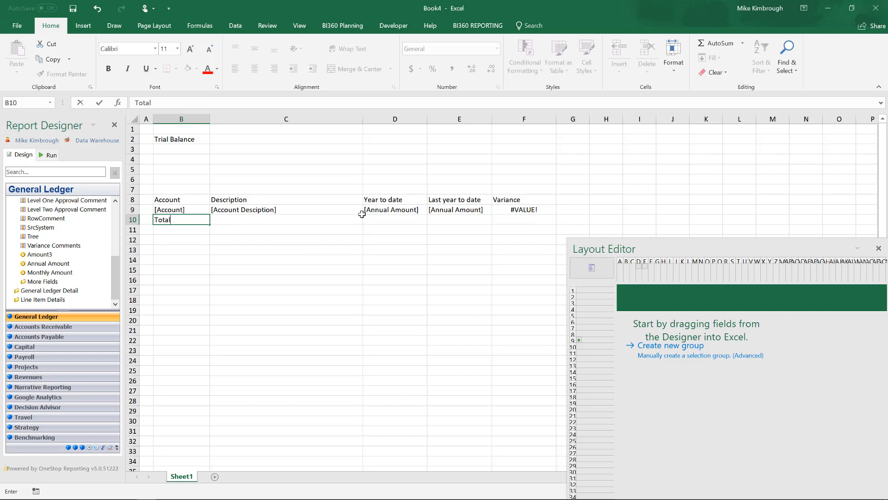
left_click(400, 221)
right_click(400, 221)
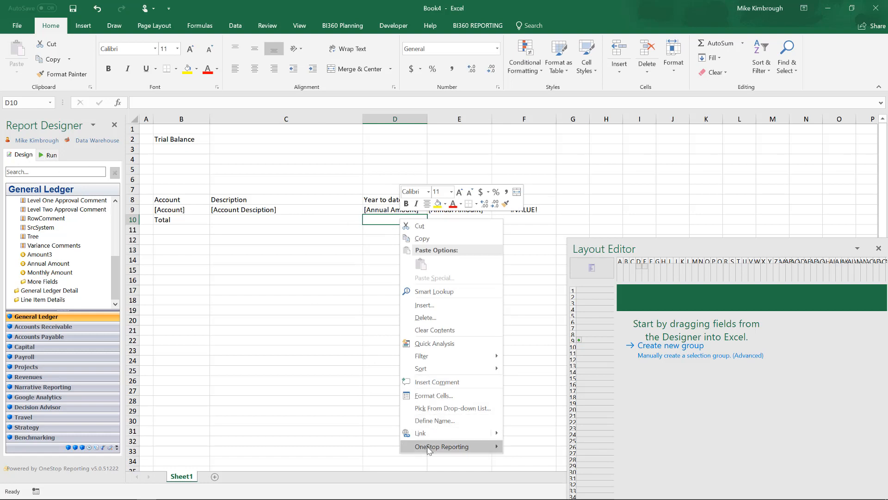
mouse_move(499, 446)
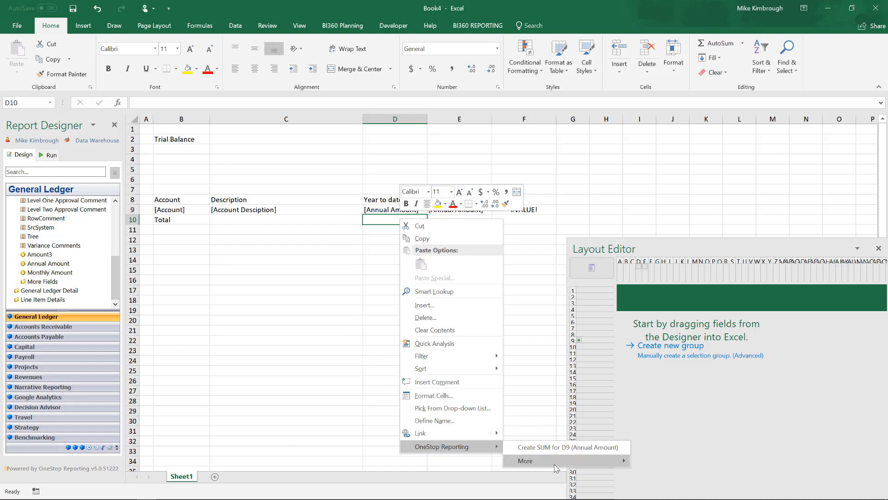
mouse_move(533, 458)
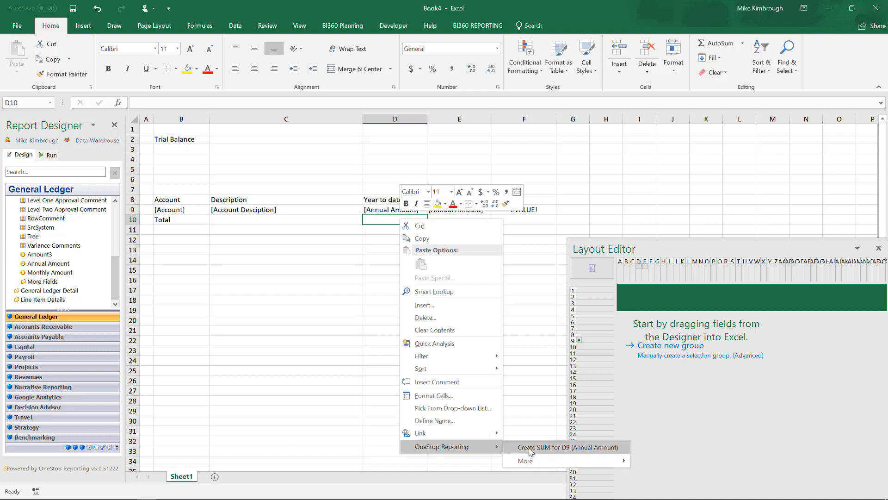
left_click(532, 448)
left_click_drag(429, 223, 552, 223)
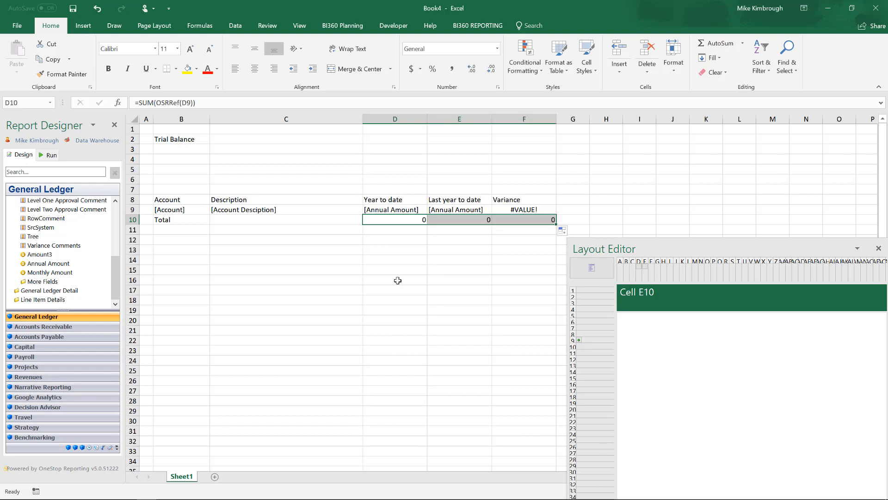
left_click(878, 248)
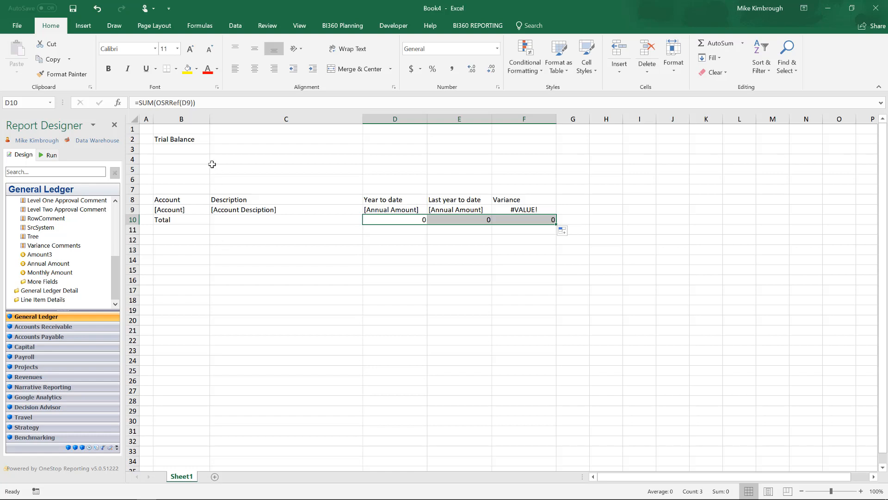
Format the Trial Balance title in B2 as 18 pt bold.
left_click(185, 137)
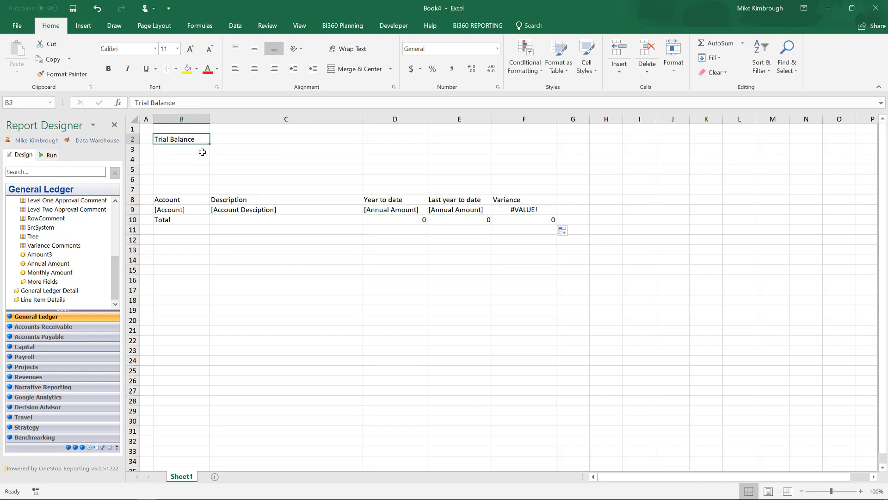
left_click(189, 49)
left_click(190, 49)
left_click(189, 49)
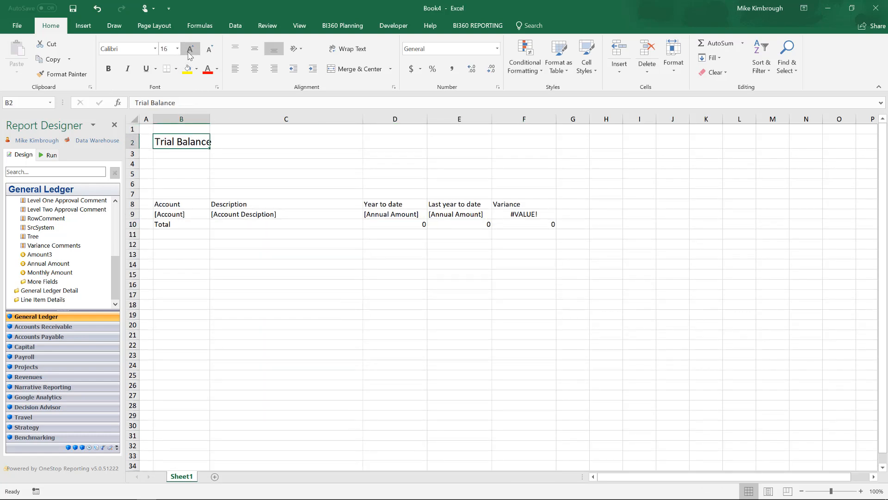
left_click(189, 49)
left_click(108, 68)
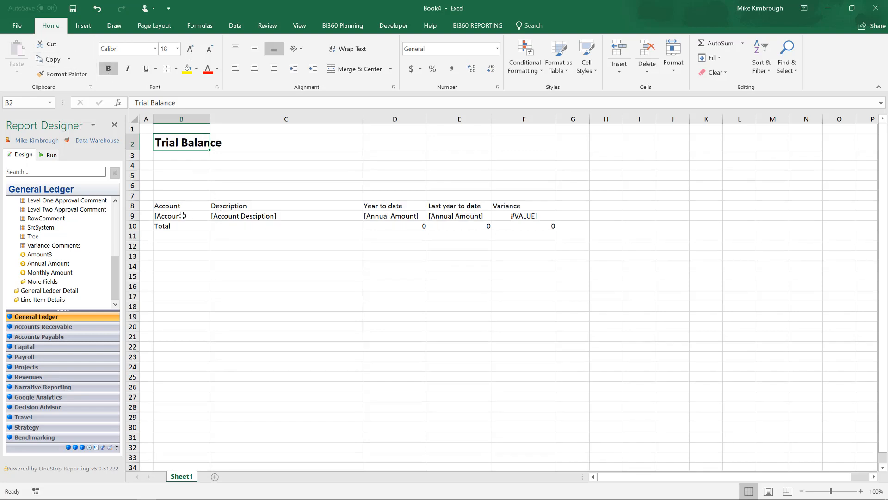
Format the header row B8:F8 as bold with a dark blue fill and white font.
left_click_drag(174, 207, 508, 210)
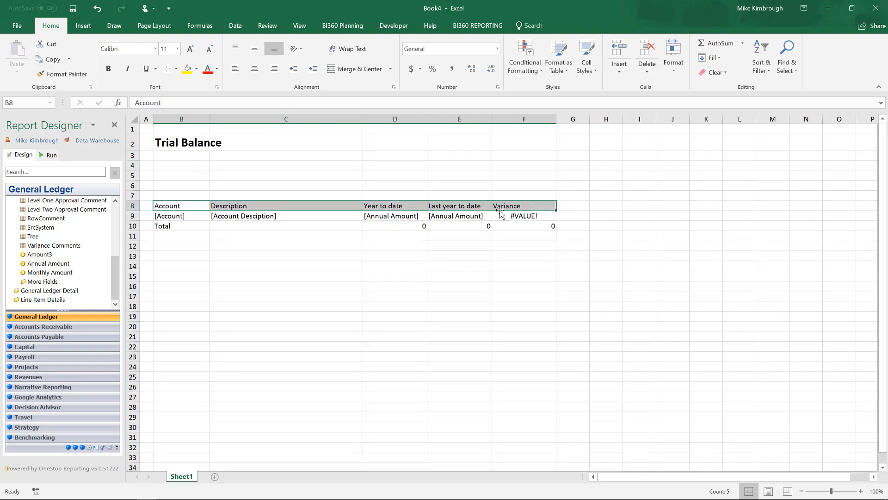
left_click(108, 69)
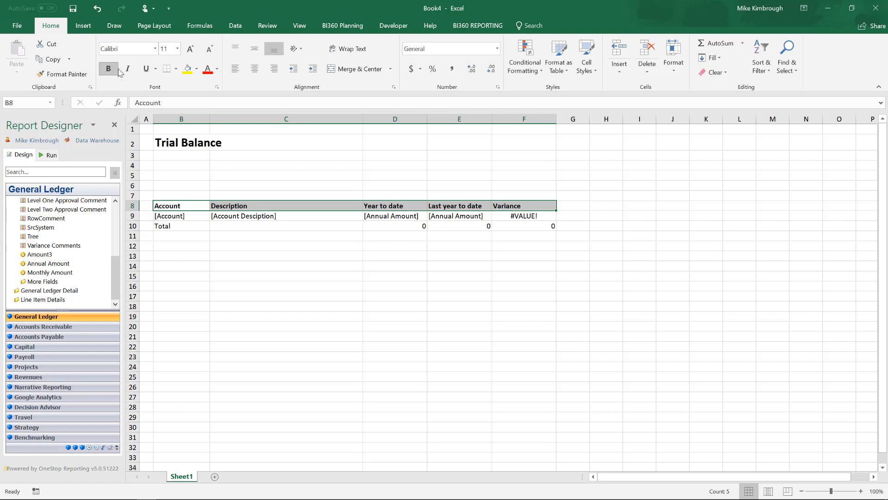
left_click(196, 69)
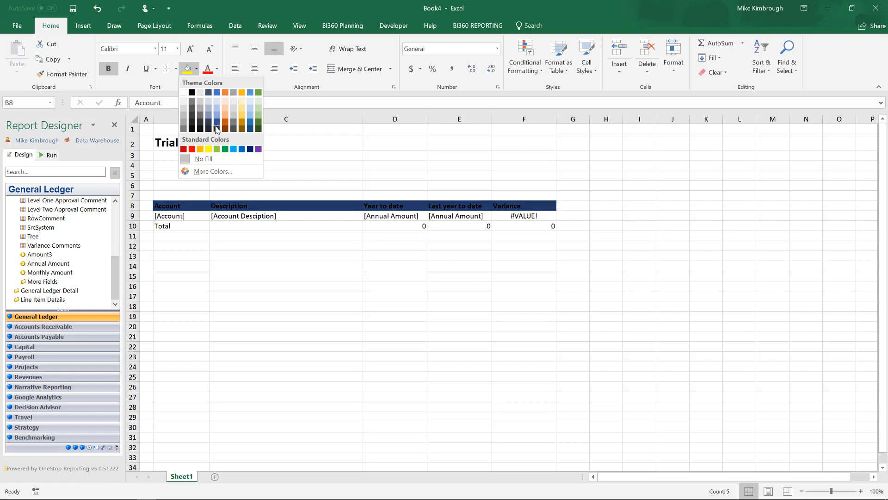
left_click(217, 125)
left_click(217, 69)
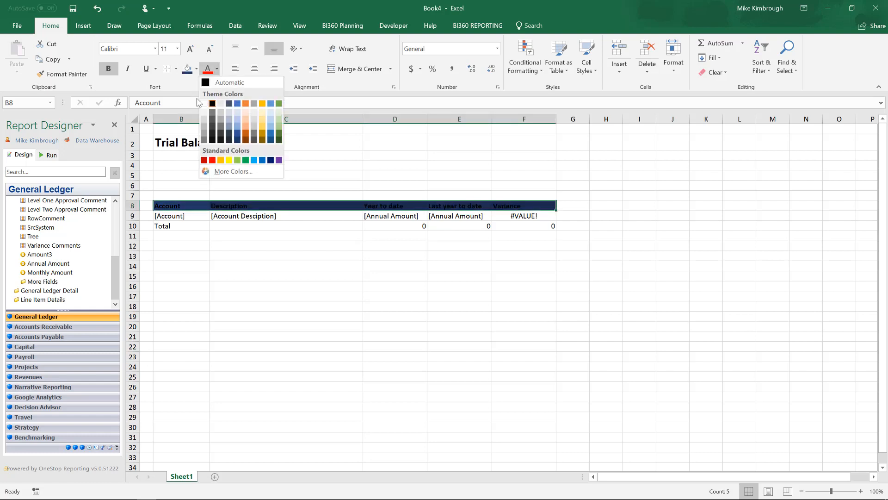
left_click(204, 99)
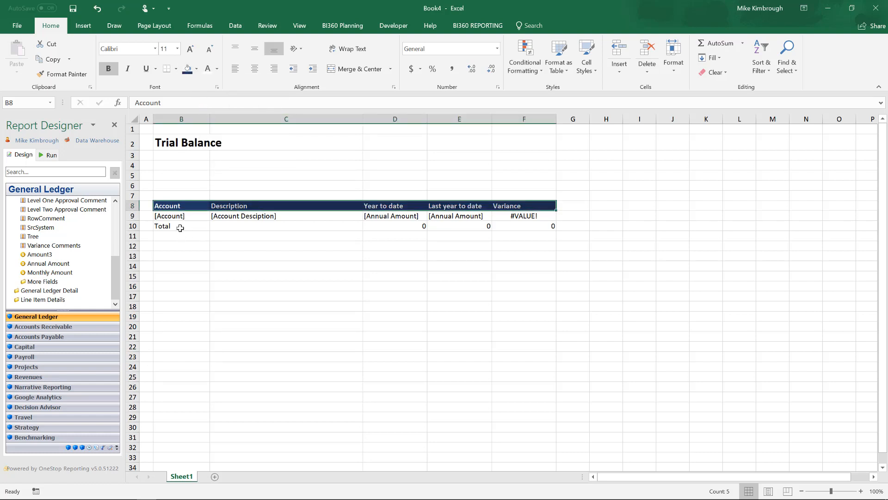
Bold the total row B10:F10 and right-align the Total label.
left_click_drag(180, 227, 509, 225)
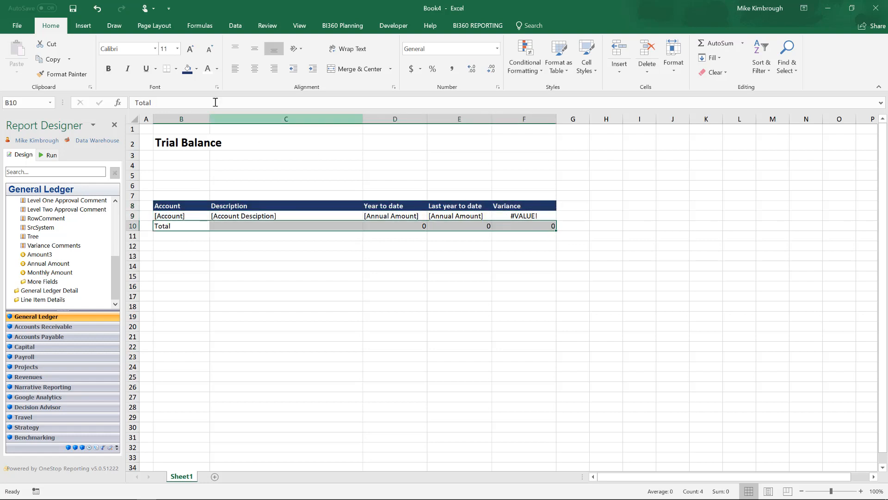
left_click(108, 69)
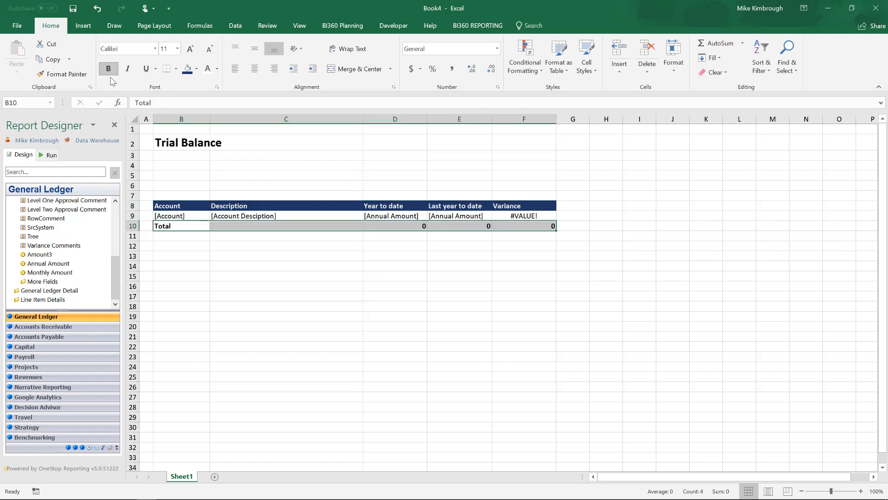
left_click(176, 225)
left_click(273, 69)
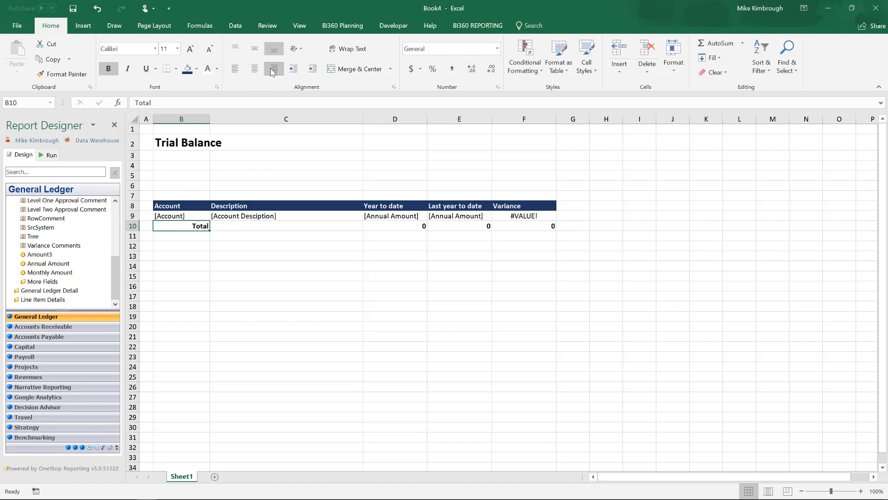
Centre the Account field in cell B9.
left_click(199, 215)
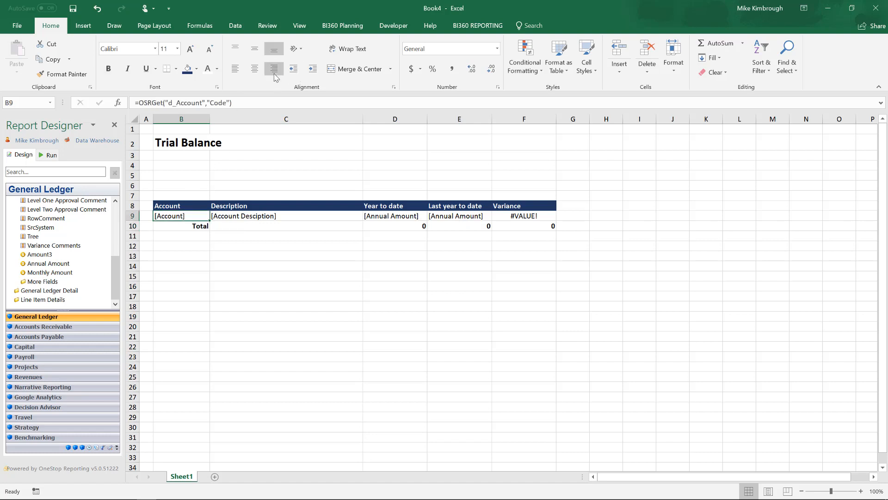
left_click(254, 68)
Apply accounting currency format and a border to the totals in D10:F10.
left_click_drag(374, 223, 548, 224)
left_click(411, 70)
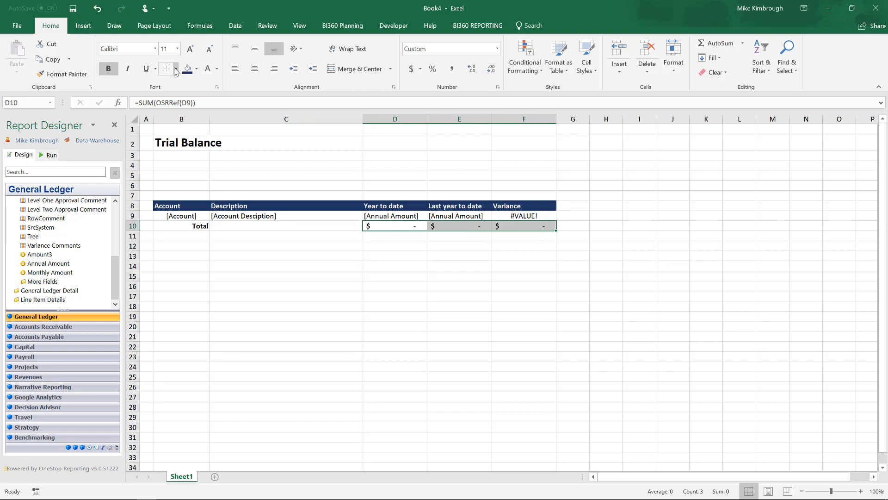
left_click(175, 70)
left_click(193, 246)
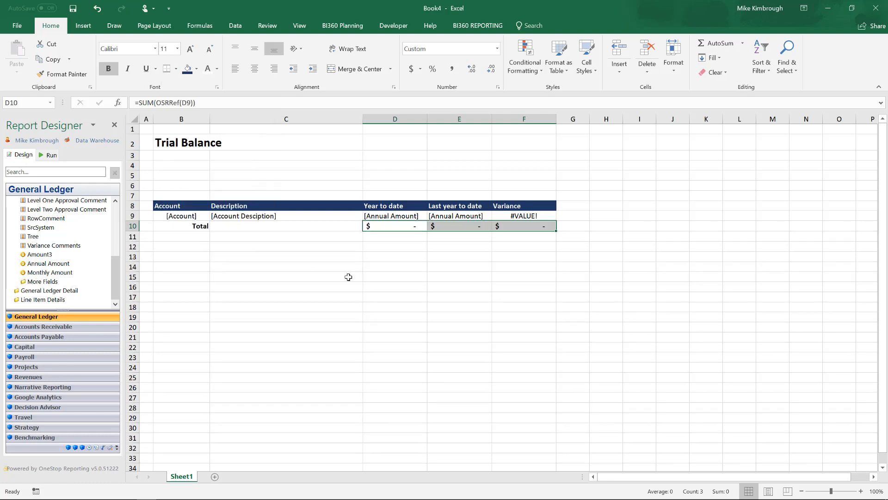
Apply comma style number formatting to the amount fields in D9:F9.
left_click_drag(391, 219, 535, 219)
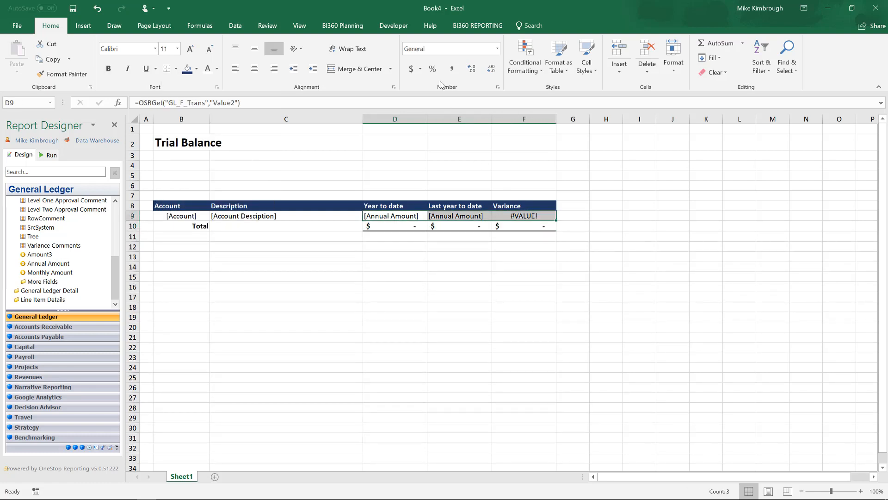
left_click(452, 69)
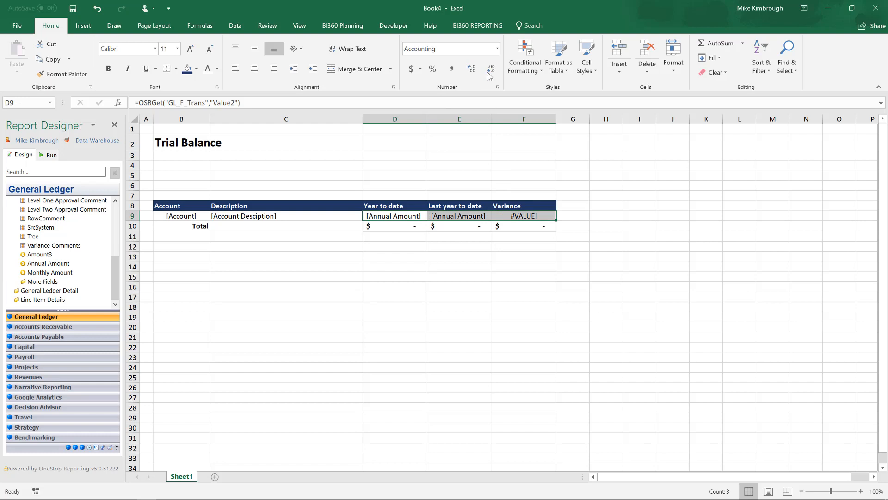
left_click(370, 258)
right_click(516, 141)
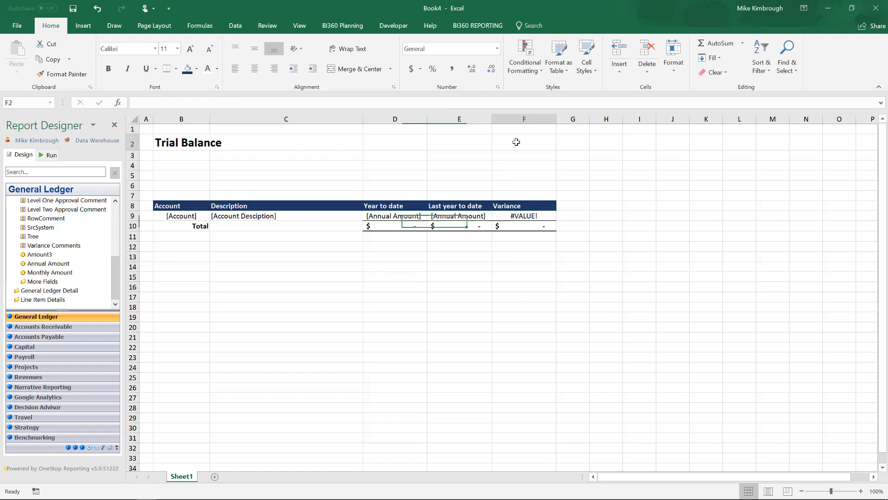
key("Escape")
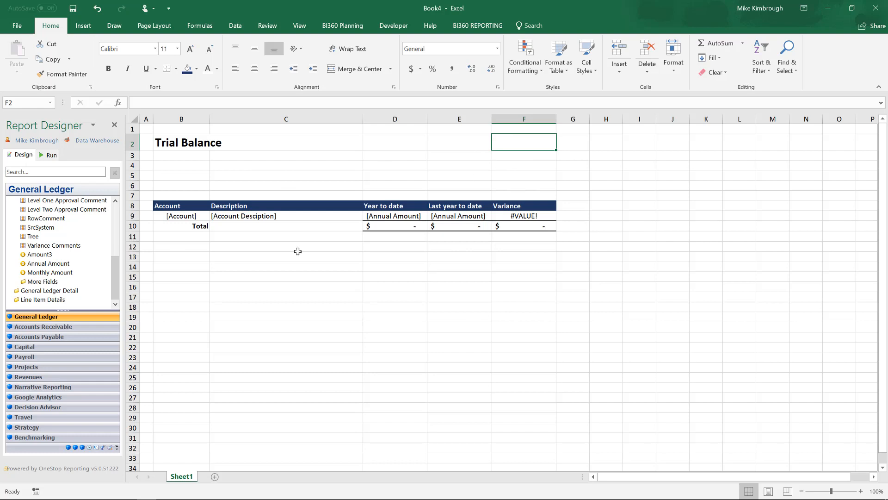
Run the report for period 201509.
left_click(48, 156)
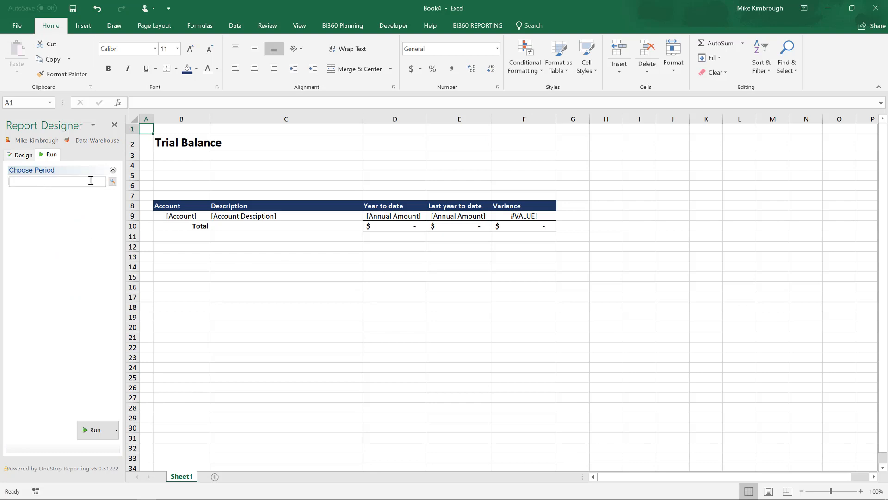
left_click(111, 183)
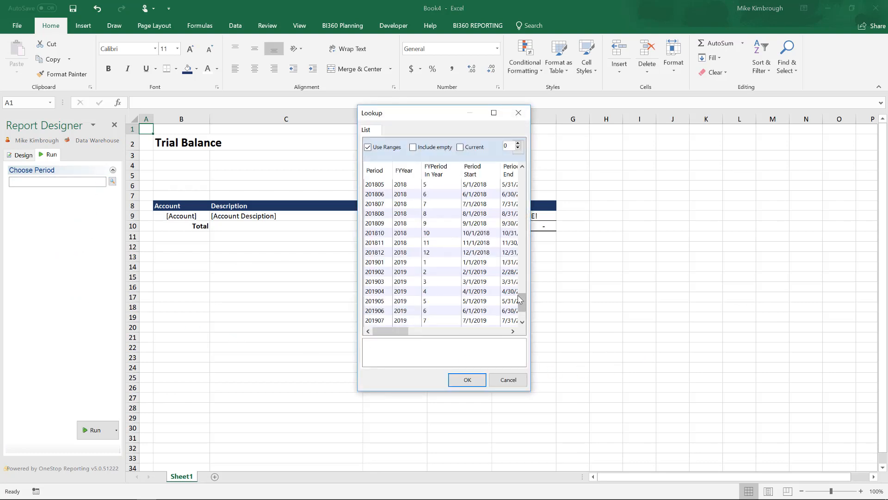
left_click_drag(521, 303, 521, 225)
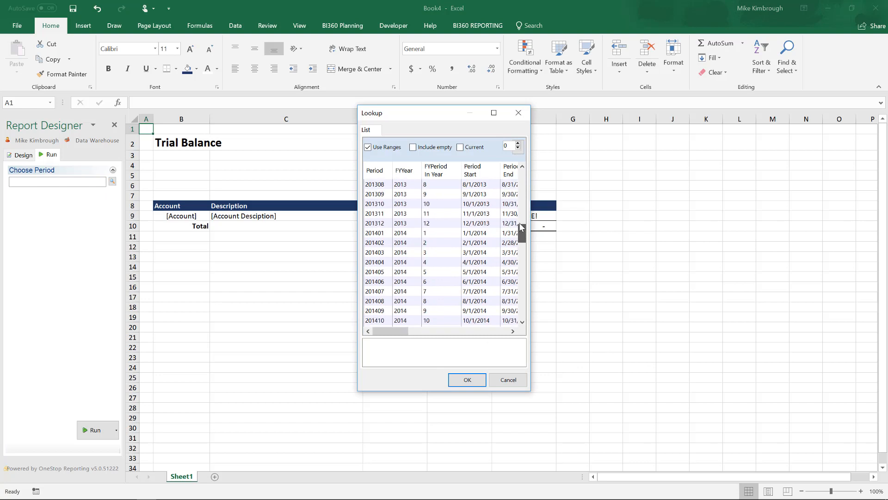
left_click(411, 343)
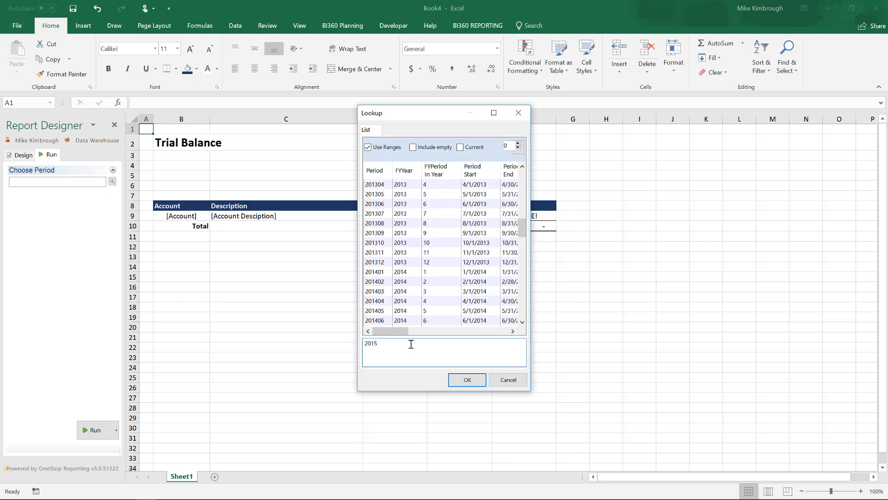
left_click(470, 380)
left_click(91, 430)
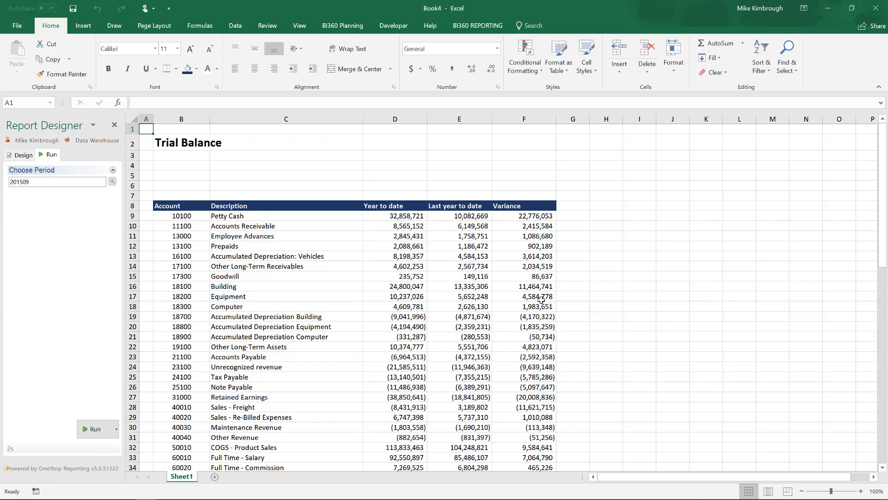
Return to design mode and rename the column headers Last year to date and Year to date to LYTD and YTD.
scroll(437, 301, "down", 11)
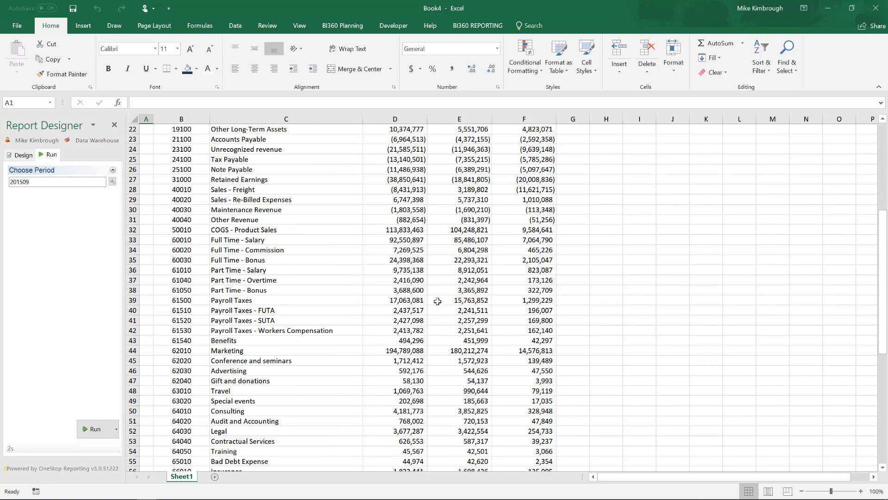
scroll(438, 301, "down", 5)
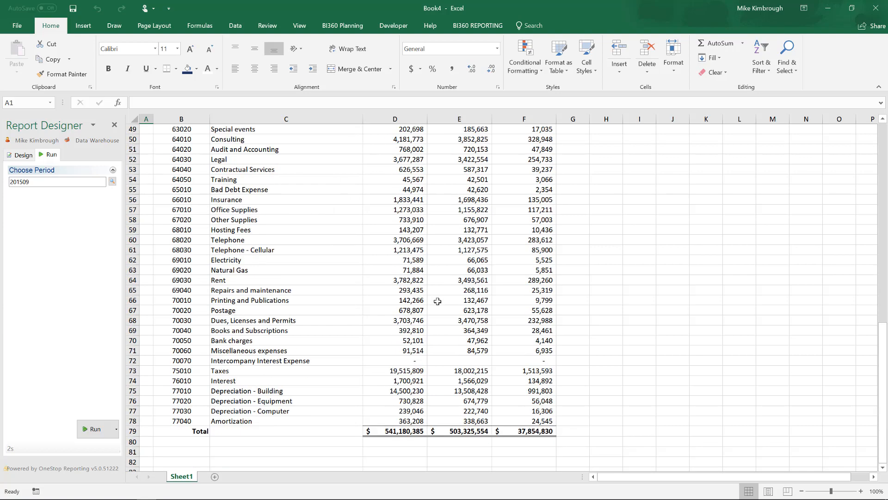
scroll(437, 301, "up", 12)
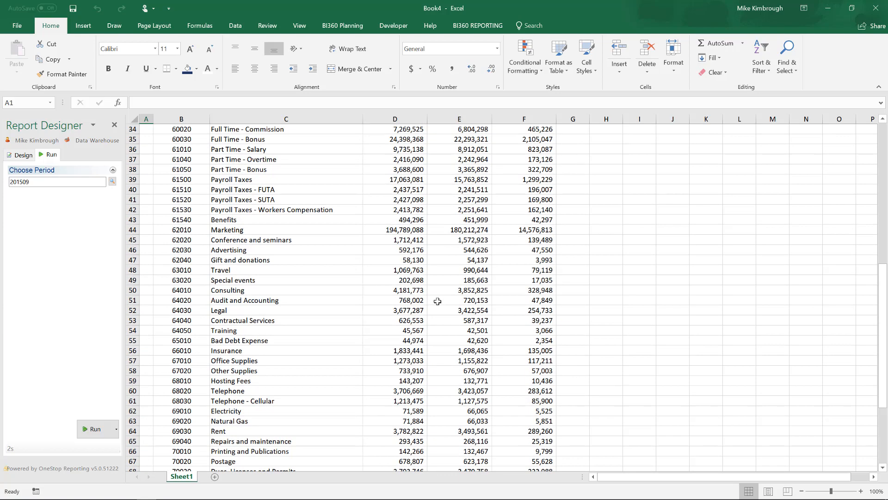
scroll(434, 301, "up", 4)
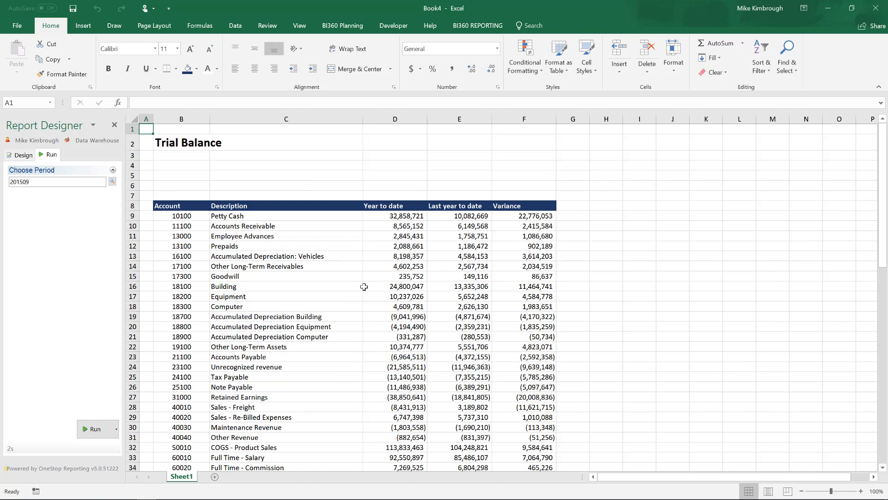
left_click(21, 155)
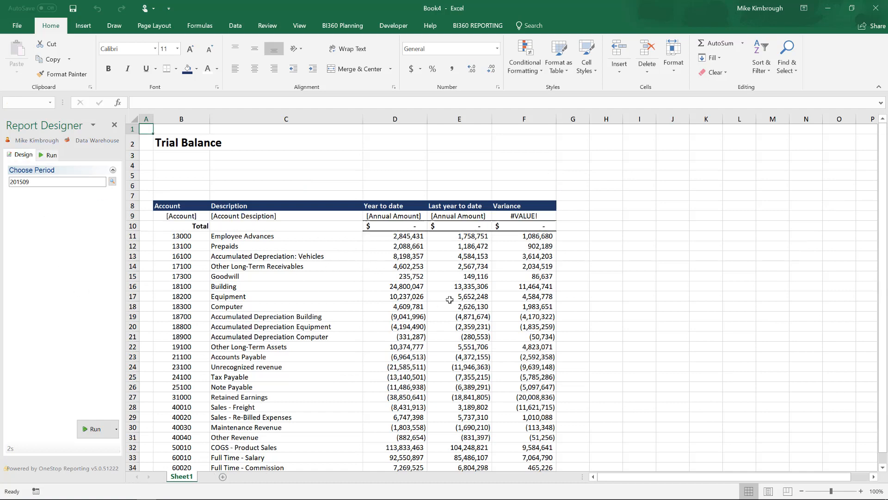
left_click(456, 210)
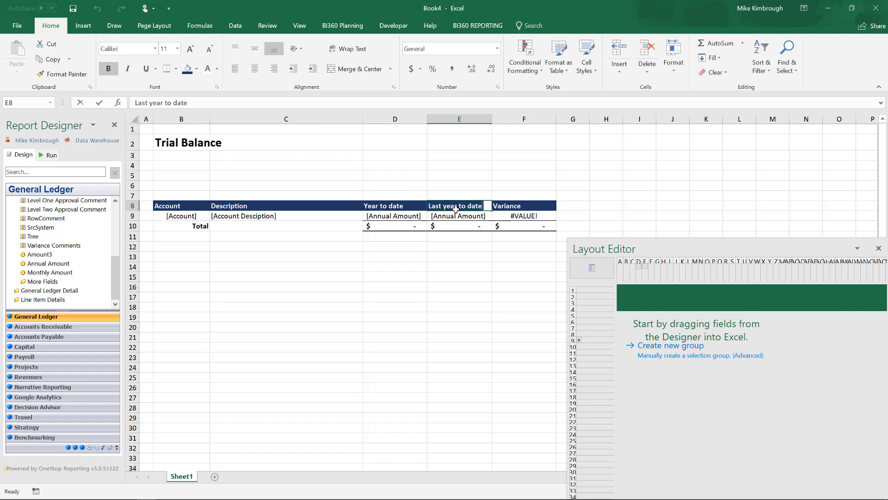
type("LYTD")
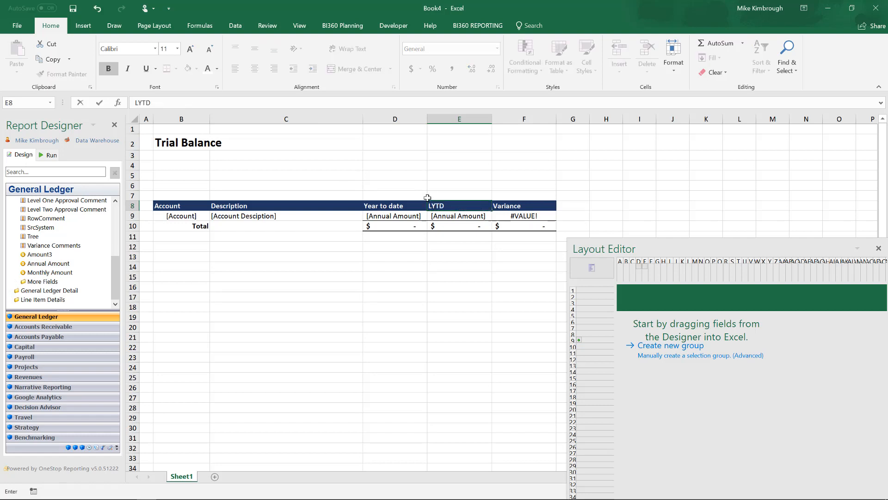
left_click(388, 206)
type("YTD")
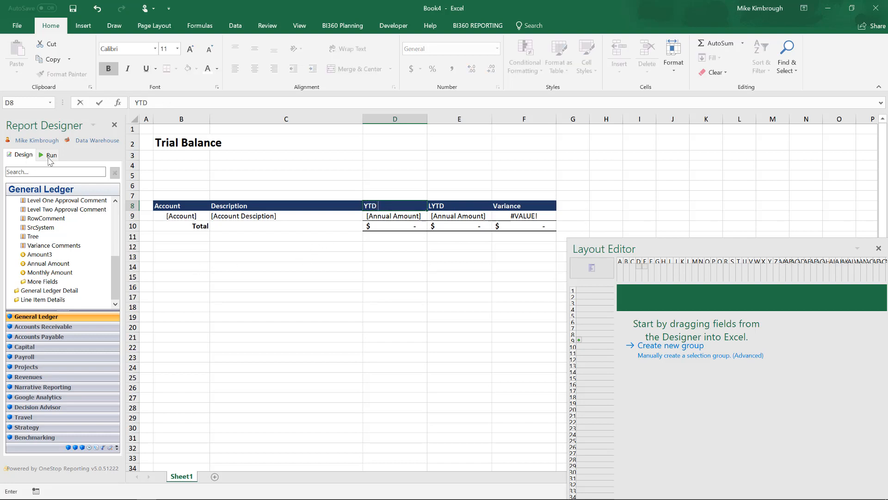
left_click(311, 273)
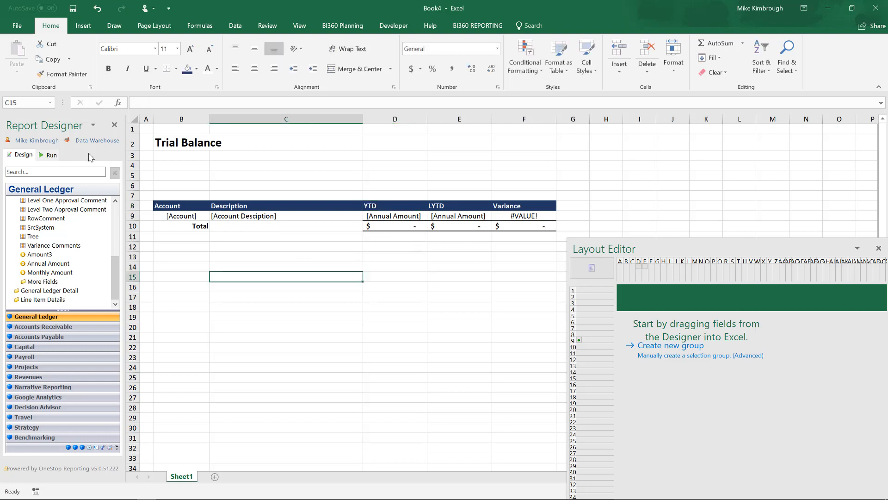
Run the report again for period 201509 and scroll through the results.
left_click(48, 155)
left_click(80, 432)
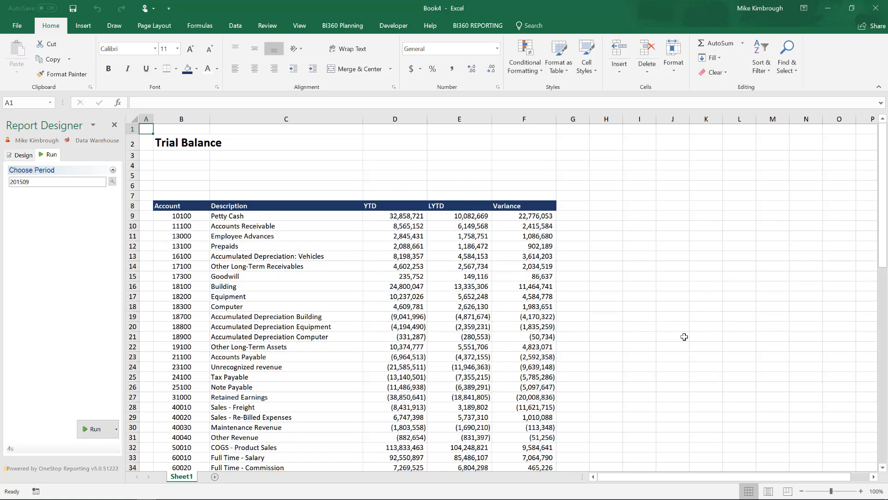
scroll(684, 336, "down", 11)
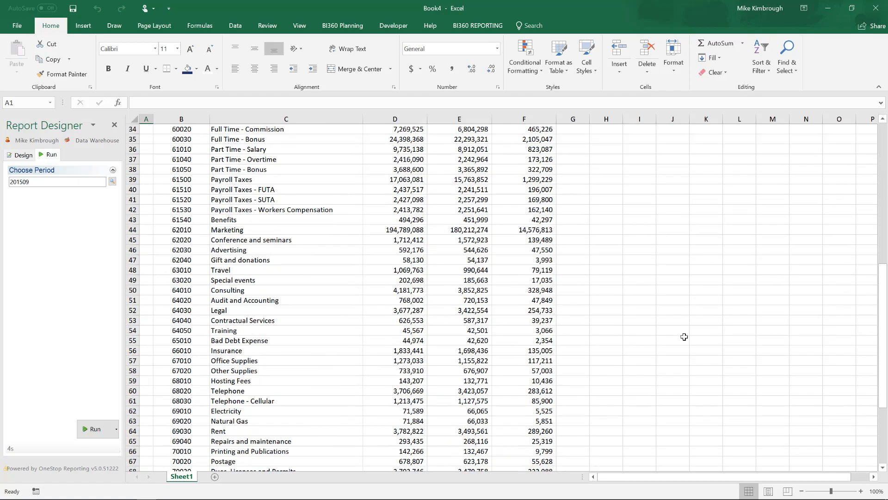
scroll(684, 336, "down", 8)
scroll(684, 336, "up", 13)
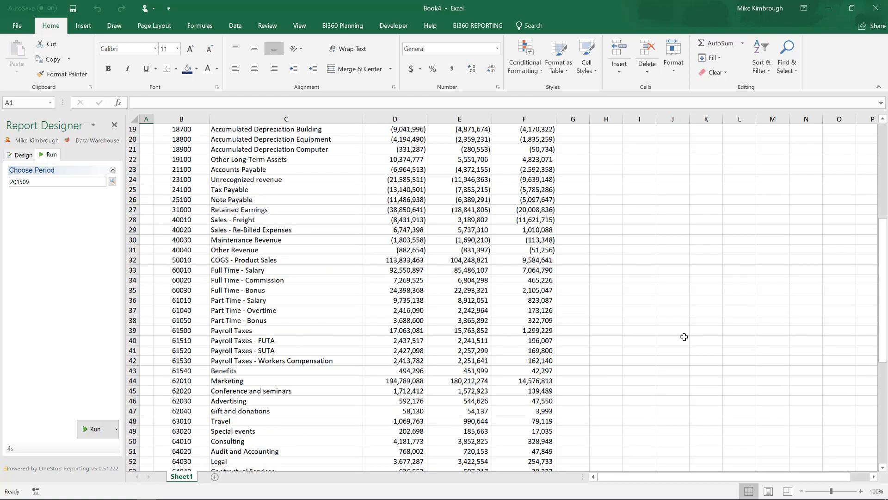
scroll(684, 336, "up", 6)
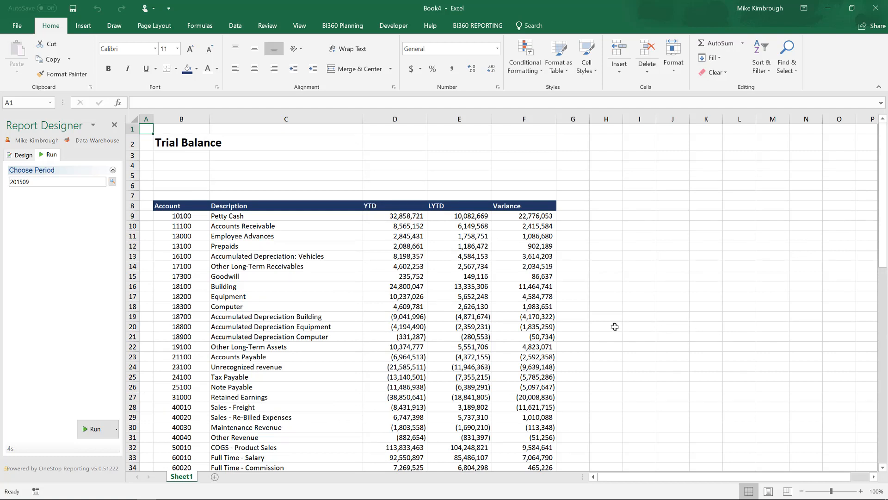
scroll(614, 326, "down", 3)
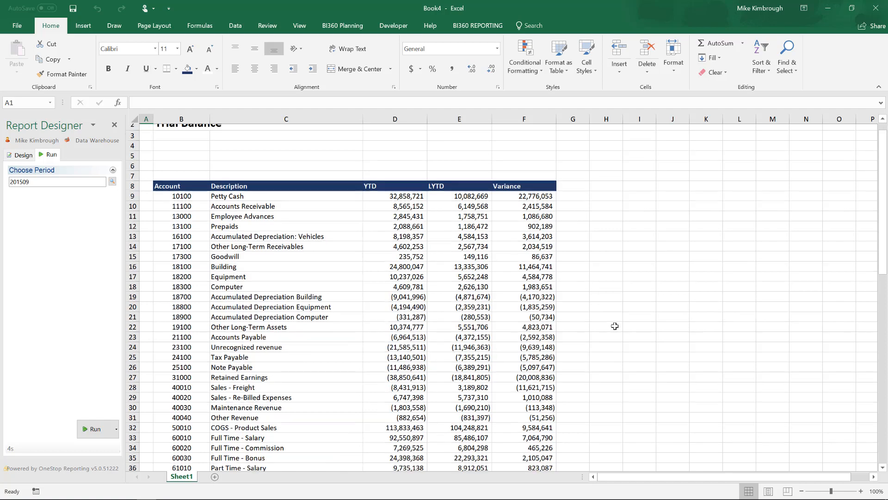
scroll(580, 357, "down", 2)
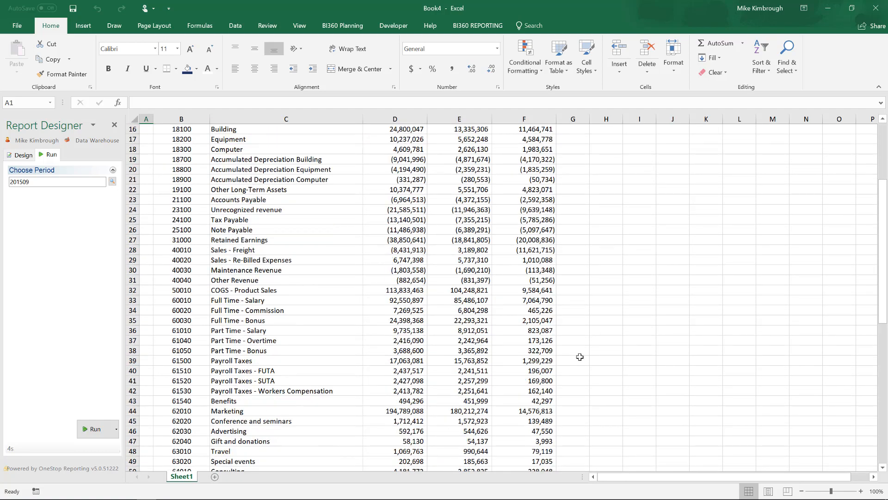
scroll(689, 385, "down", 3)
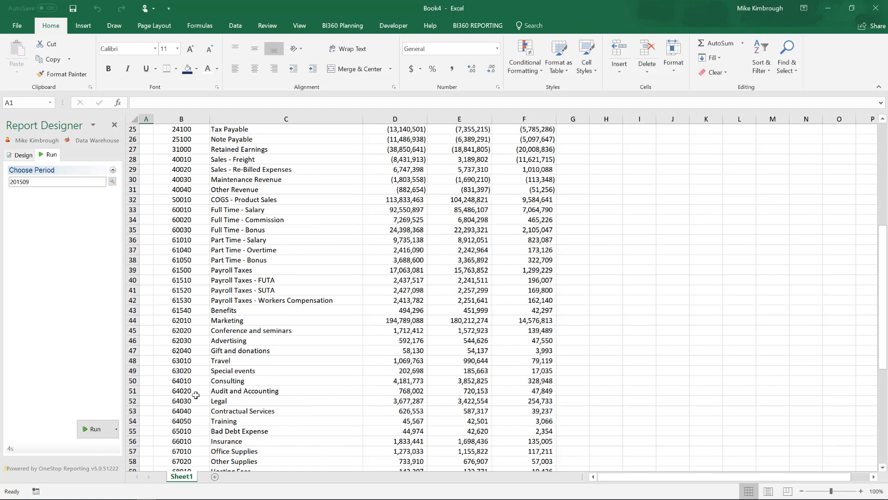